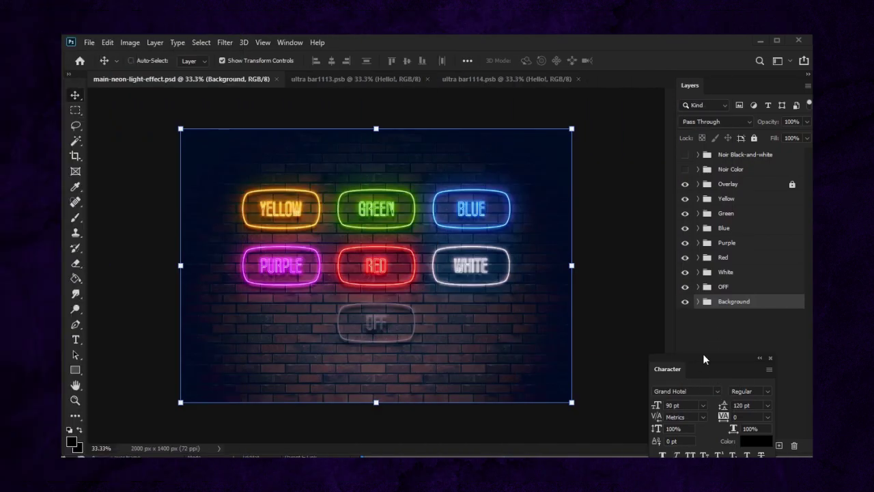
Hide the OFF, WHITE, RED, PURPLE, BLUE and YELLOW neon signs so only GREEN remains visible
left_click_drag(663, 324, 684, 343)
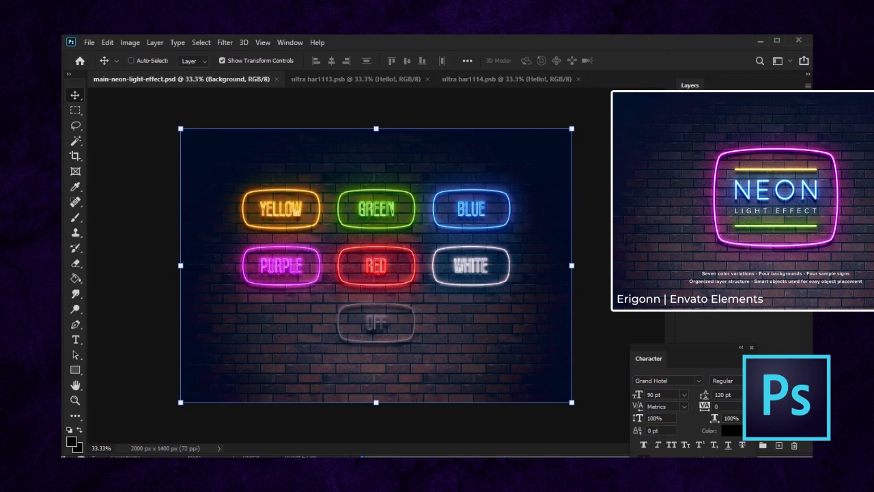
key("ctrl+comma")
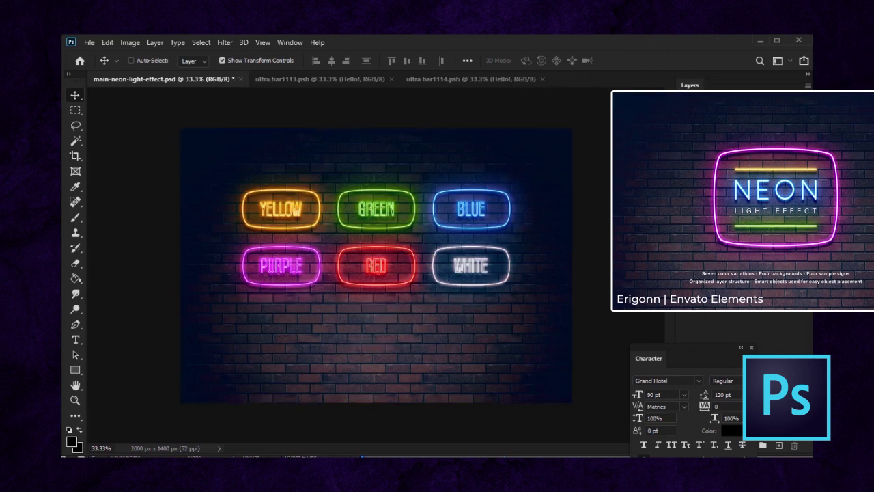
left_click(685, 271)
left_click(685, 257)
left_click(685, 242)
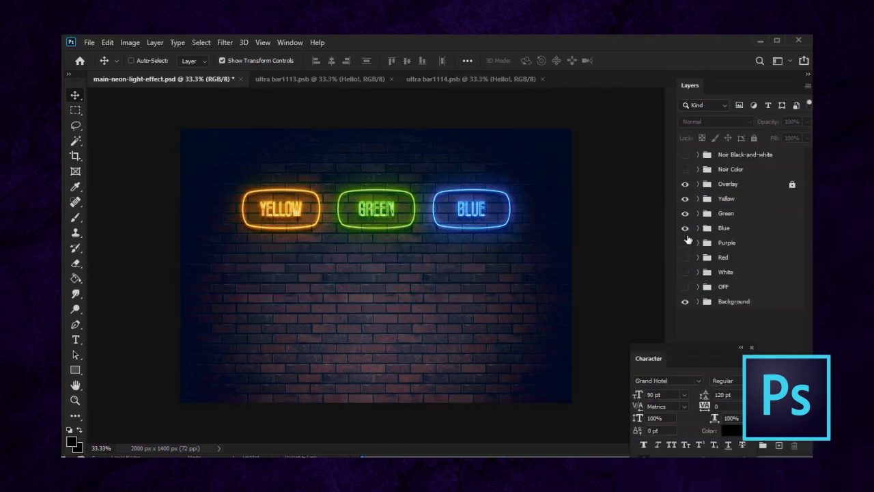
left_click(685, 228)
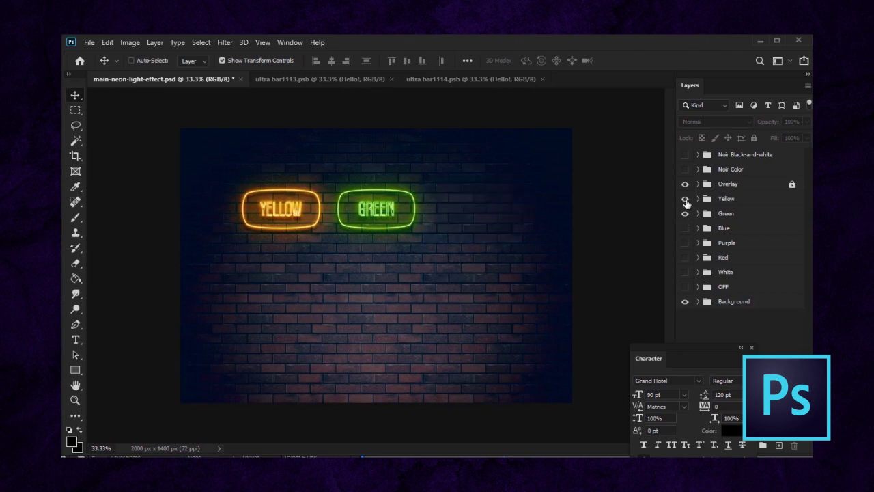
left_click(685, 199)
left_click(686, 200)
left_click(685, 200)
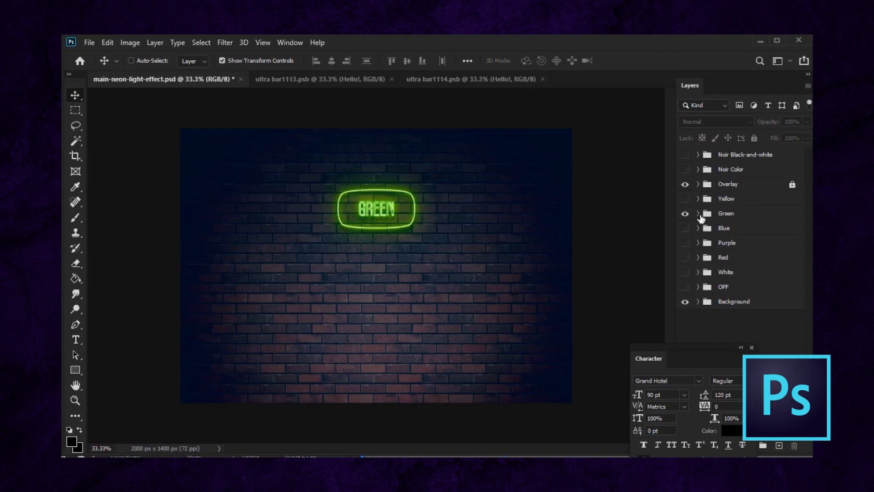
Scale the Green sign group up to about 370% and centre it on the brick wall
left_click(698, 214)
left_click(747, 214)
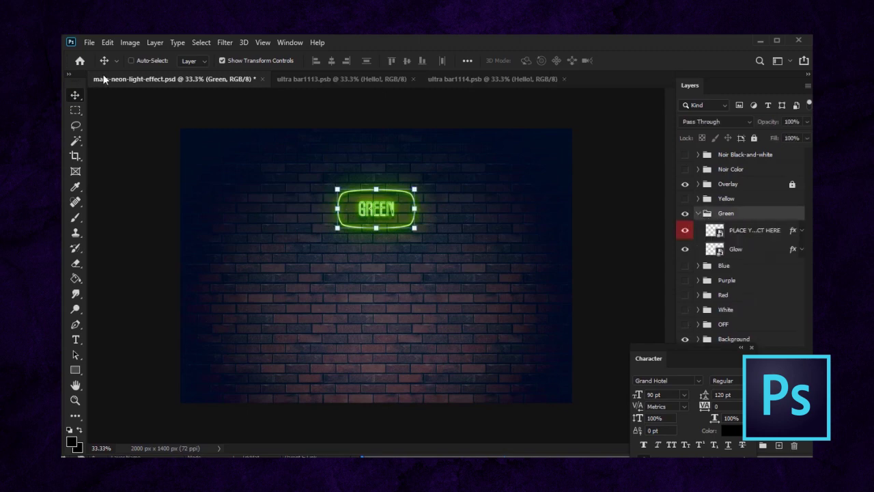
left_click_drag(414, 228, 583, 395)
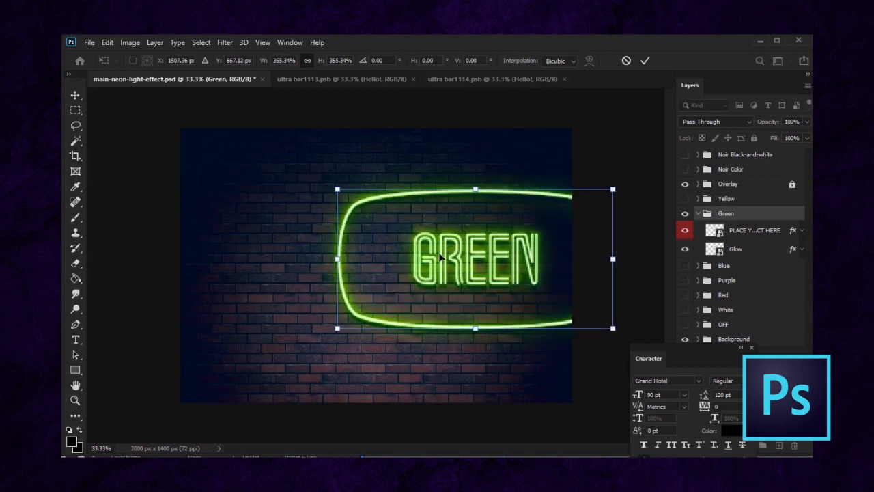
left_click_drag(444, 255, 313, 280)
left_click_drag(482, 215, 500, 204)
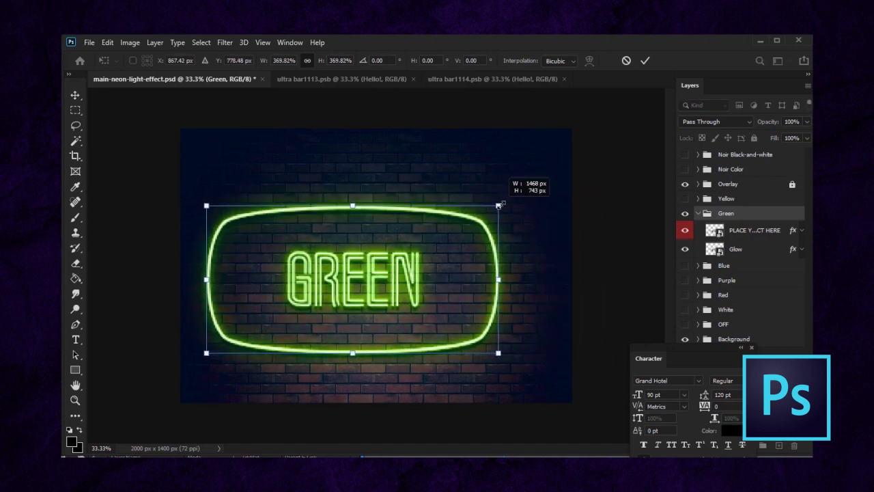
left_click_drag(381, 281, 411, 262)
key("Return")
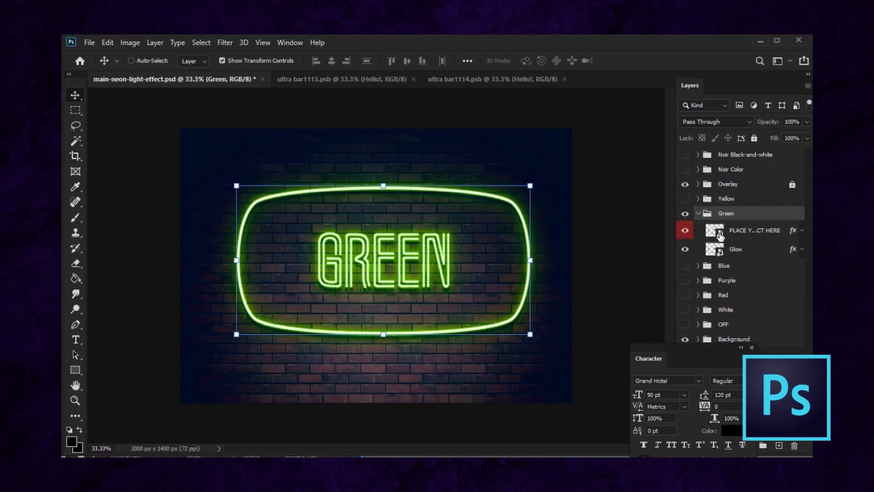
Open the sign's smart object contents and set the type font to Grand Hotel
double_click(717, 232)
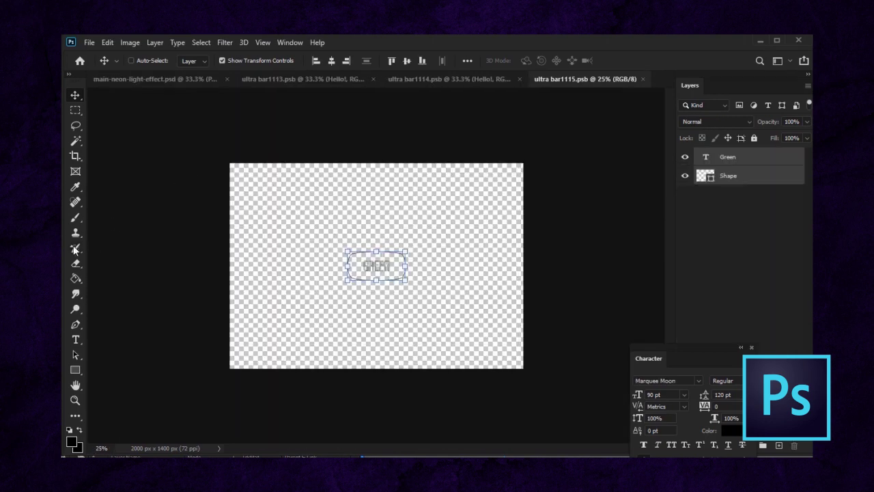
left_click(80, 342)
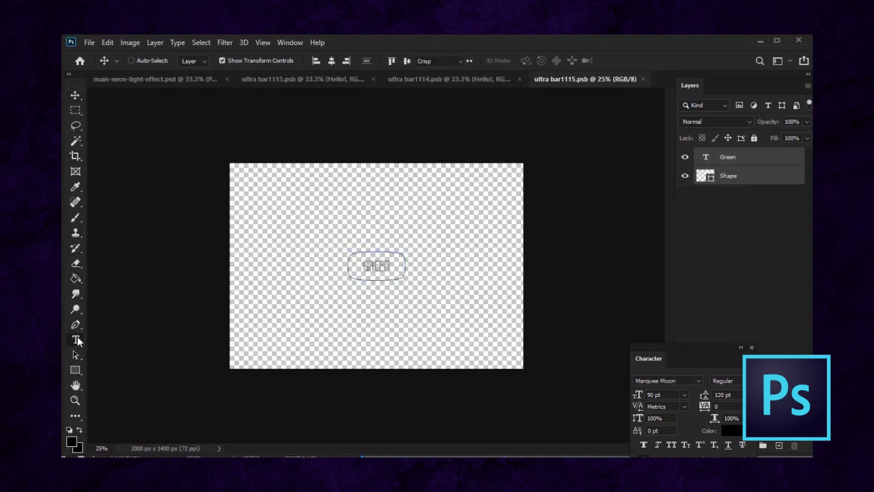
left_click(685, 378)
type("grand")
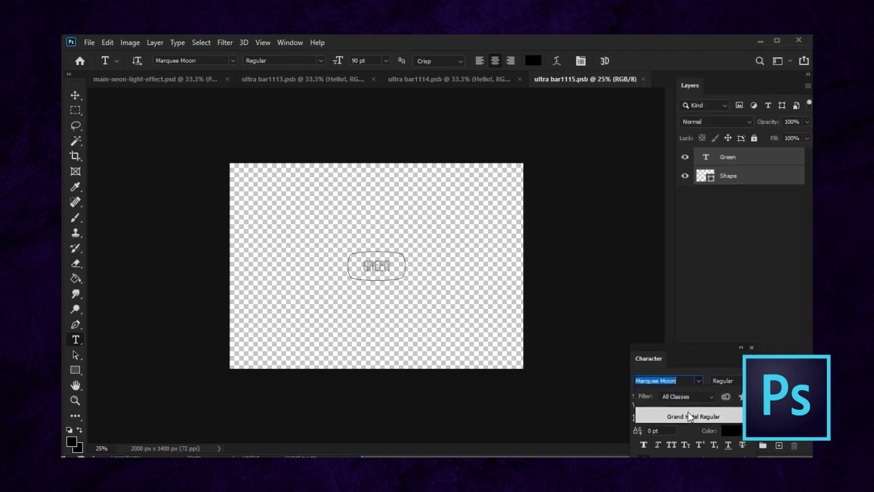
left_click(691, 416)
Replace the word Green with 'Hello!', save the contents and return to the main template
left_click_drag(389, 273, 365, 269)
type("Hello!")
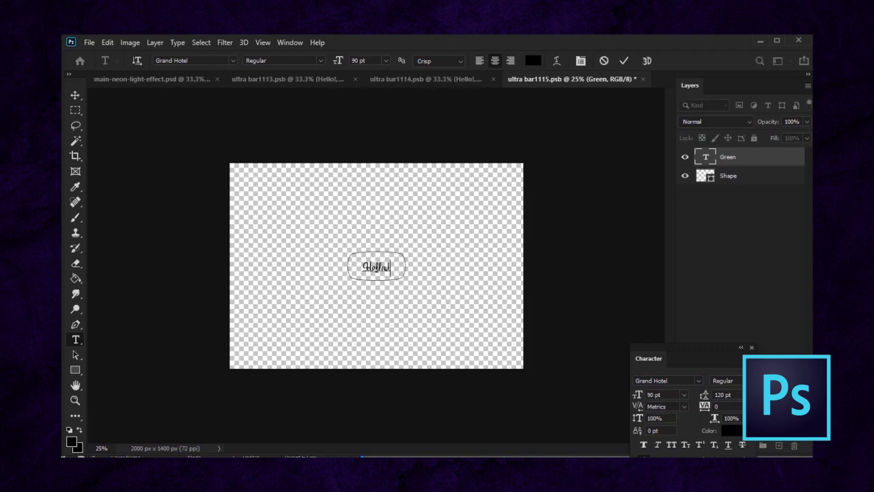
left_click(75, 96)
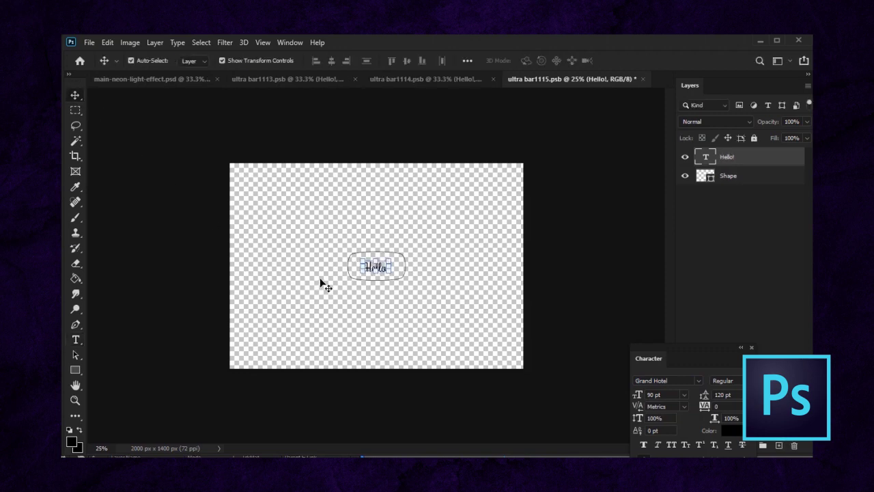
key("ctrl+s")
left_click(175, 79)
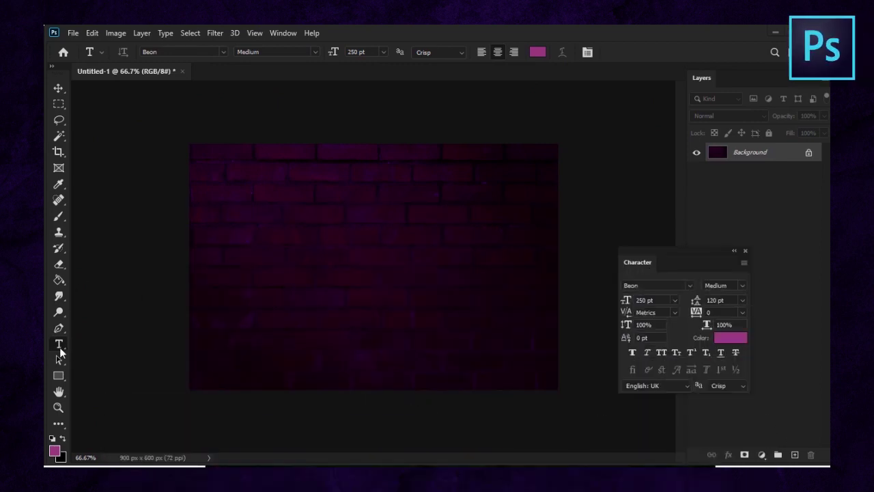
Type NEON on the wall, move it to the centre and rasterize the type layer
left_click(270, 266)
type("NEON")
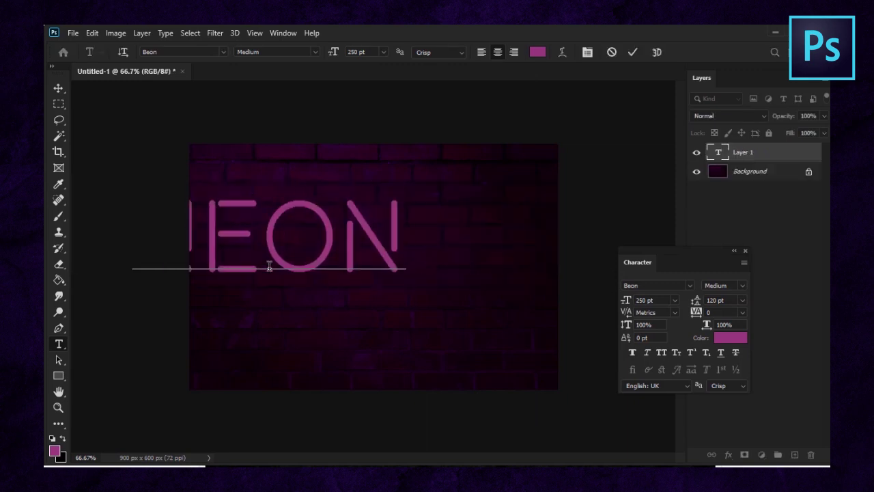
left_click(58, 87)
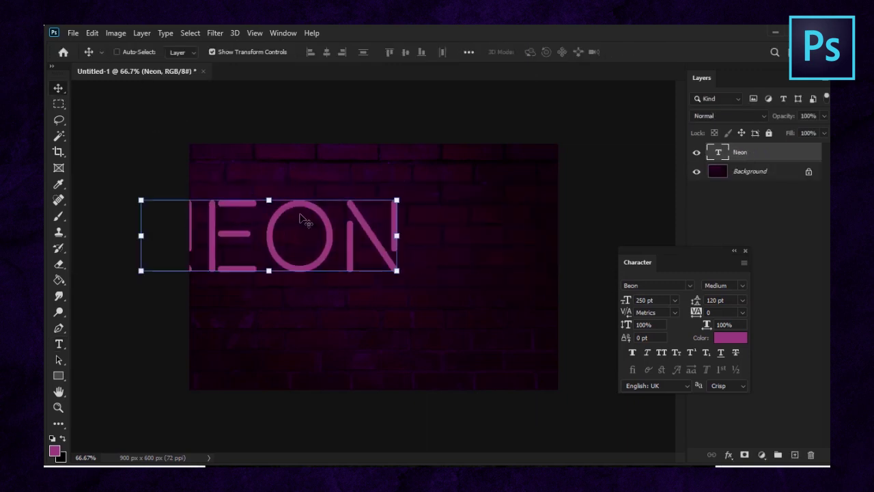
left_click_drag(303, 219, 403, 244)
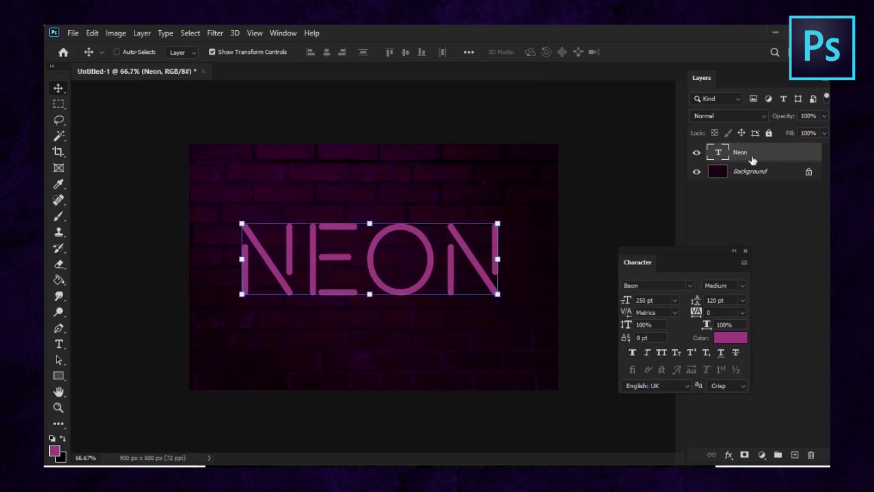
right_click(753, 161)
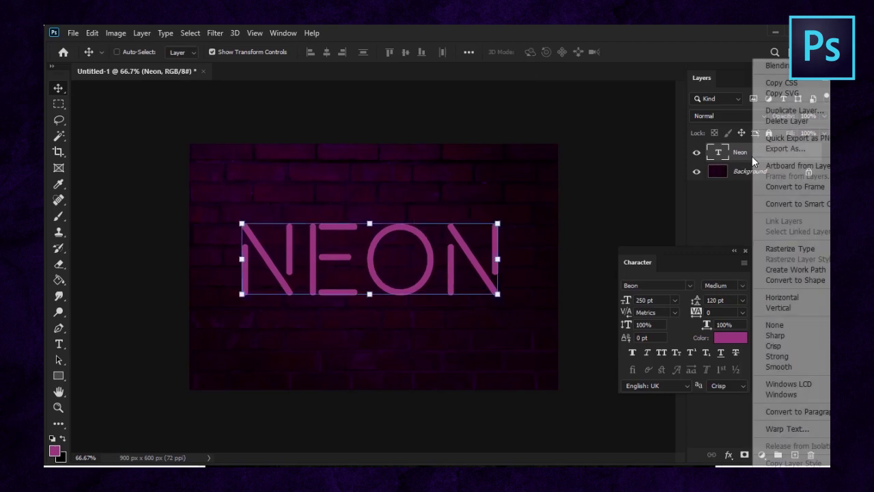
left_click(810, 250)
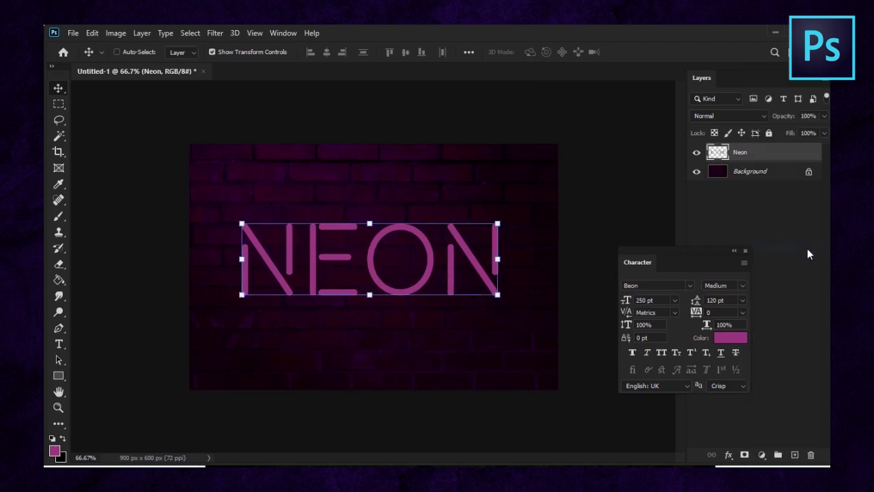
Lasso the E's horizontal bars, cut them and Paste in Place onto a new layer
left_click(57, 124)
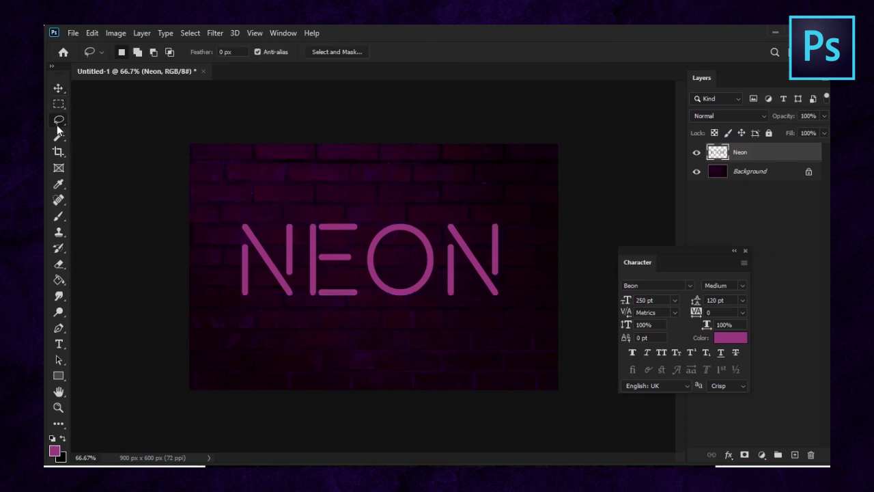
mouse_move(364, 232)
left_mouse_down()
mouse_move(342, 210)
mouse_move(318, 222)
mouse_move(319, 297)
mouse_move(344, 321)
mouse_move(363, 292)
mouse_move(364, 232)
left_mouse_up()
key("ctrl+x")
left_click(92, 34)
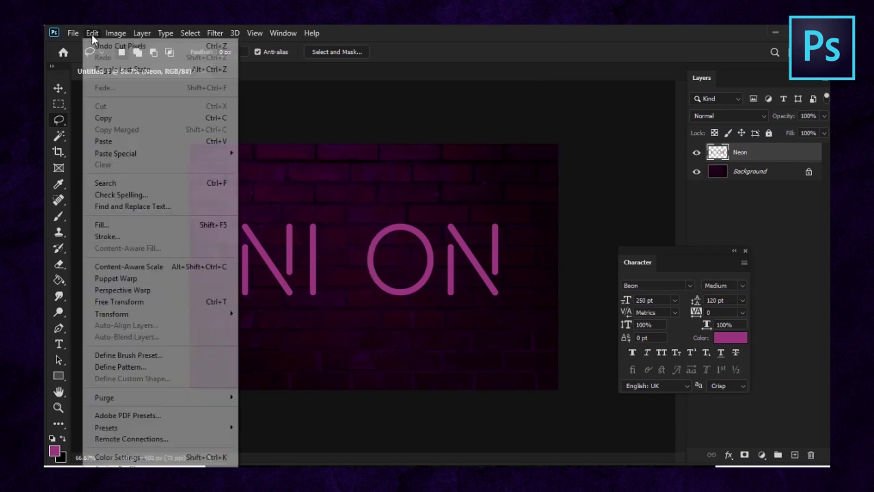
mouse_move(110, 154)
left_click(278, 164)
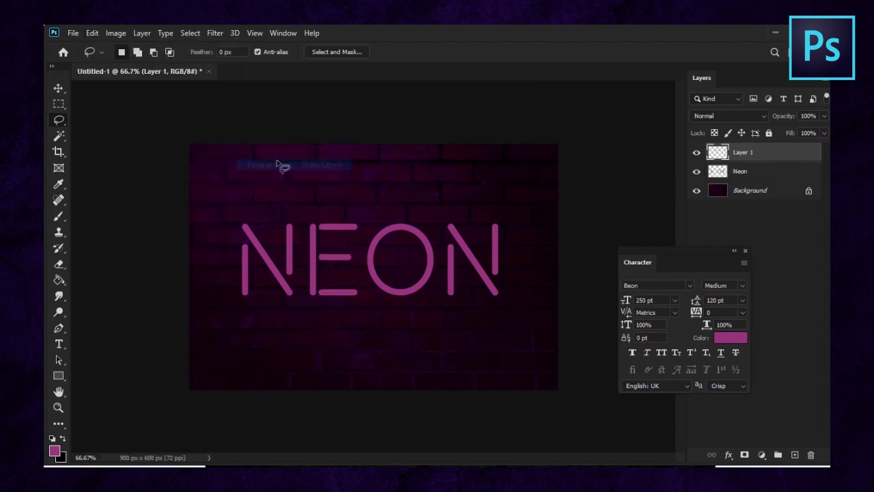
Rename the bars layer 'horizontal' and the Neon layer 'vertical'
double_click(744, 152)
type("ho")
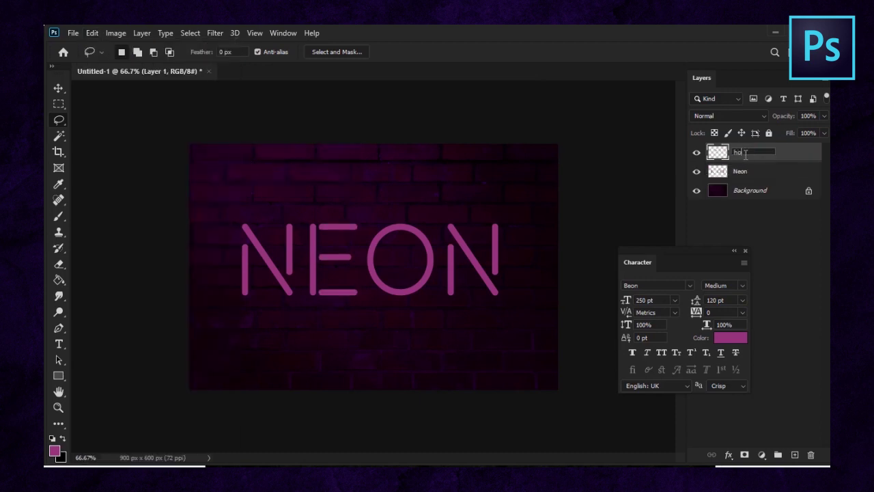
type("rizontal")
key("Return")
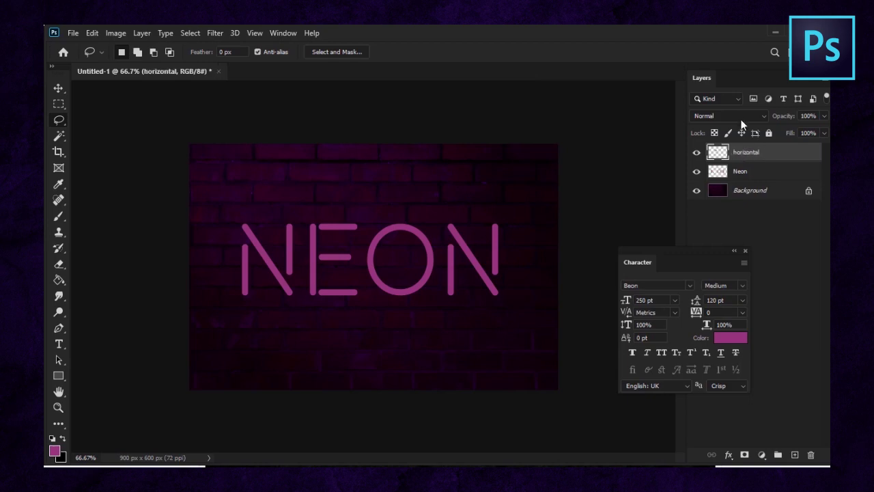
double_click(740, 171)
type("verti")
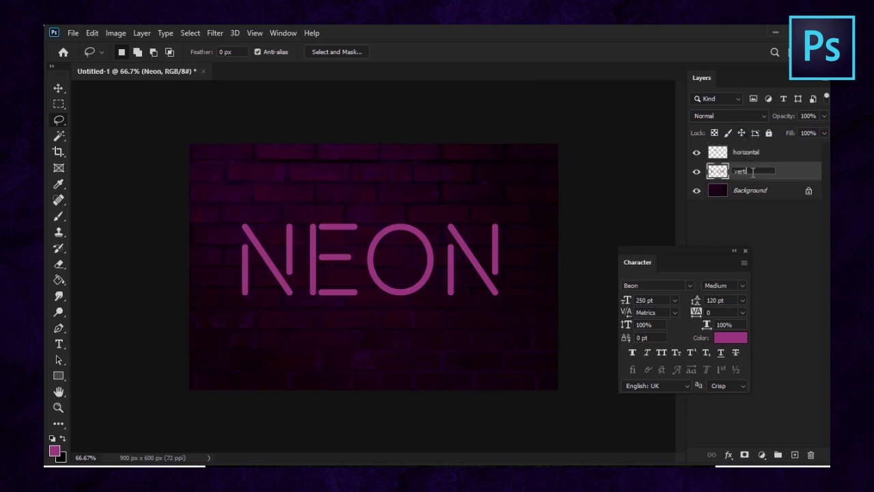
type("cal")
key("Return")
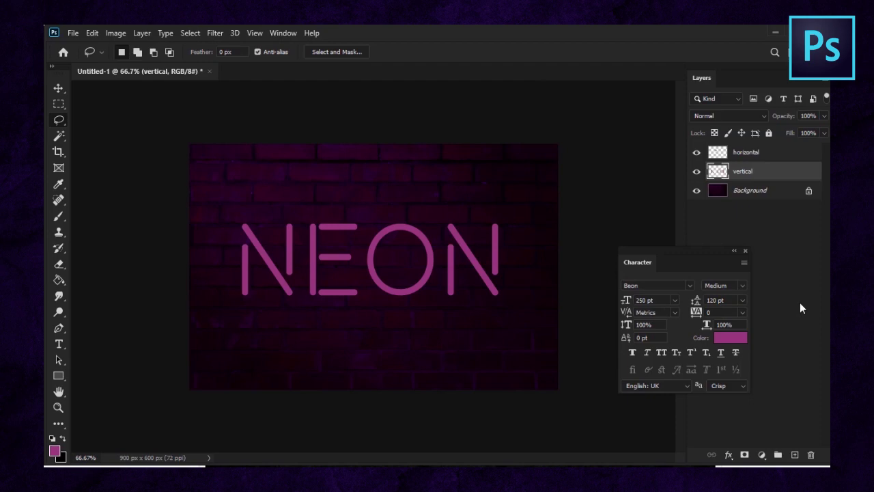
Set the Fill of the vertical and horizontal layers to 0%
left_click(823, 133)
left_click(734, 156)
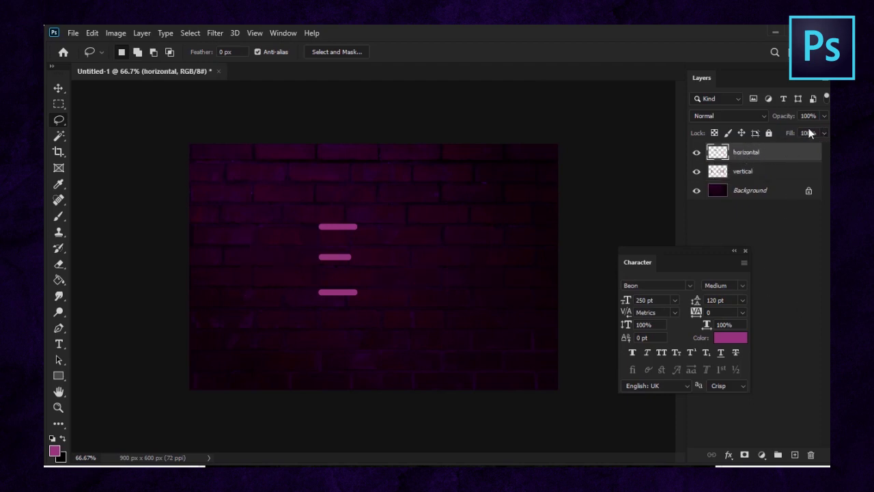
left_click(823, 133)
mouse_move(814, 144)
left_mouse_down()
mouse_move(720, 164)
mouse_move(794, 452)
left_mouse_up()
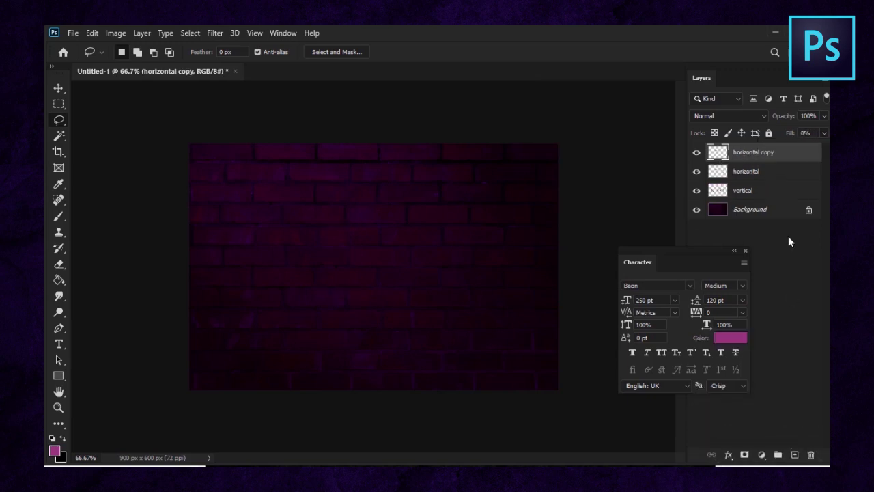
Duplicate the horizontal layer and make two copies of the vertical layer
left_click_drag(795, 153, 795, 454)
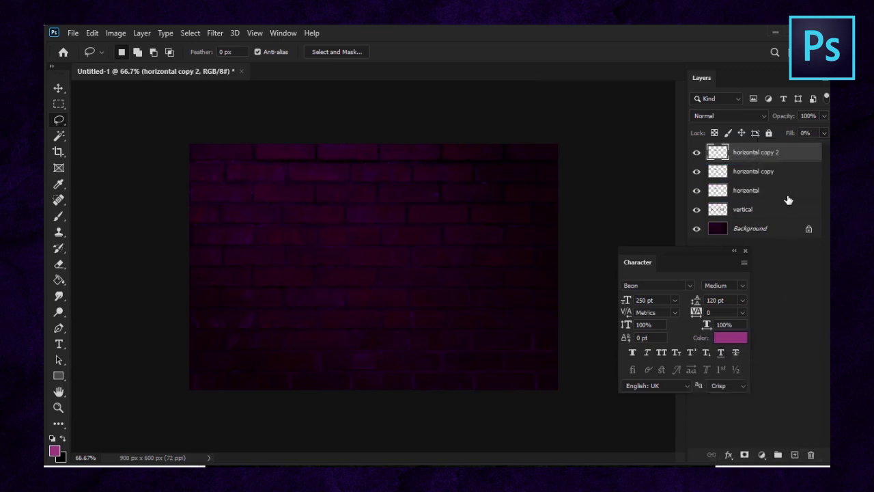
left_click(785, 195)
left_click_drag(786, 209, 795, 454)
left_click_drag(795, 218, 793, 454)
left_click(777, 456)
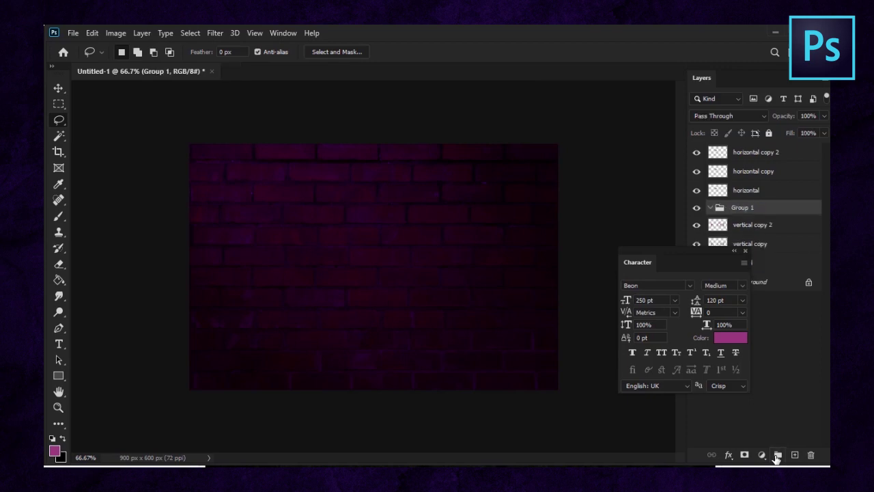
left_click_drag(682, 252, 617, 339)
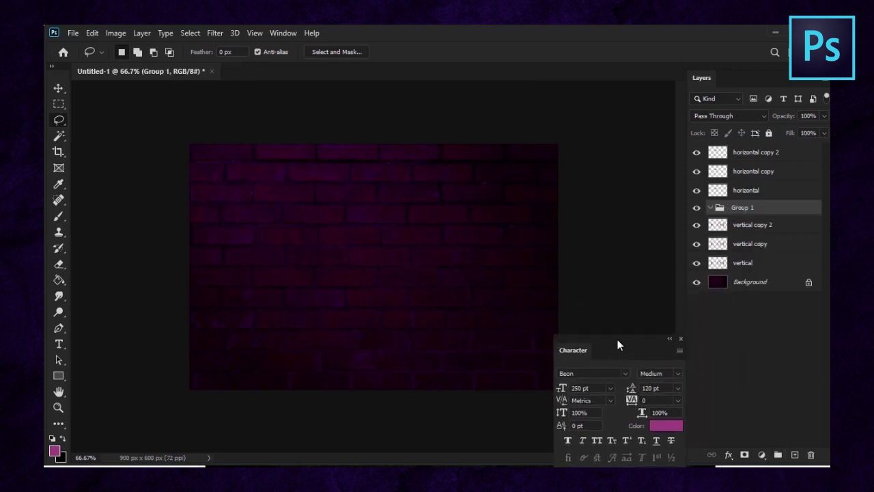
left_click_drag(766, 230, 745, 270)
left_click(745, 270, "shift")
left_click_drag(759, 226, 756, 207)
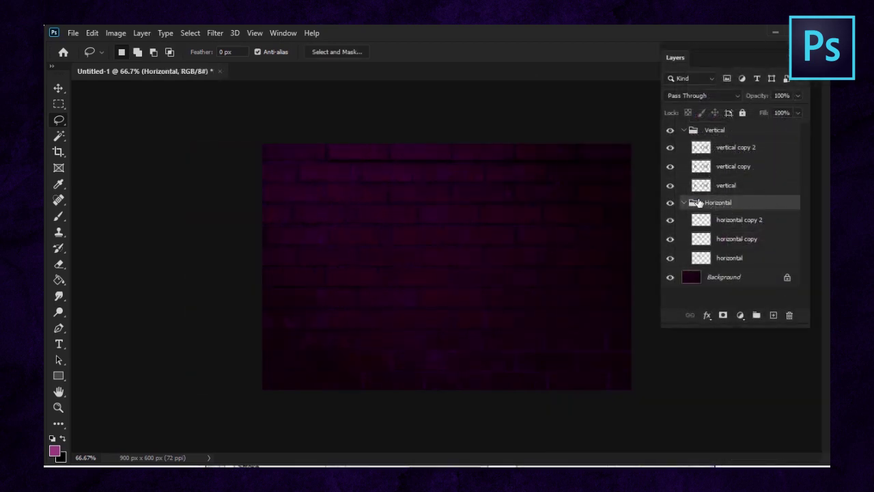
left_click(735, 131)
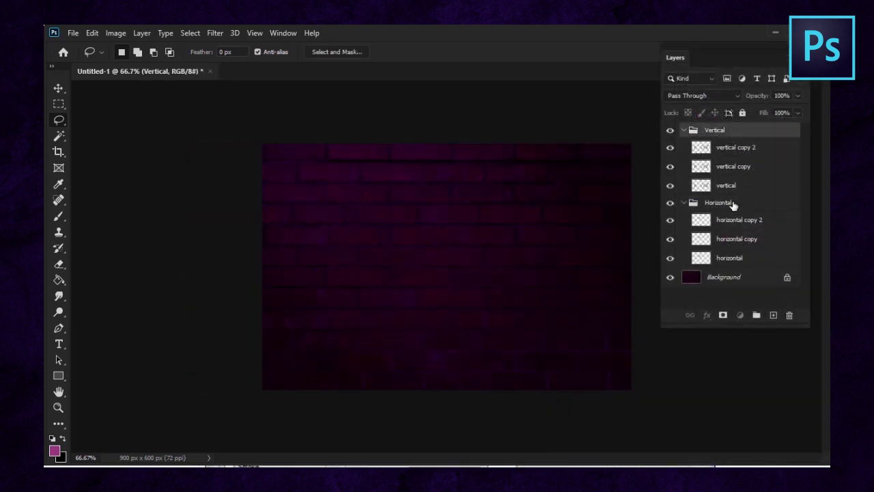
left_click(732, 203)
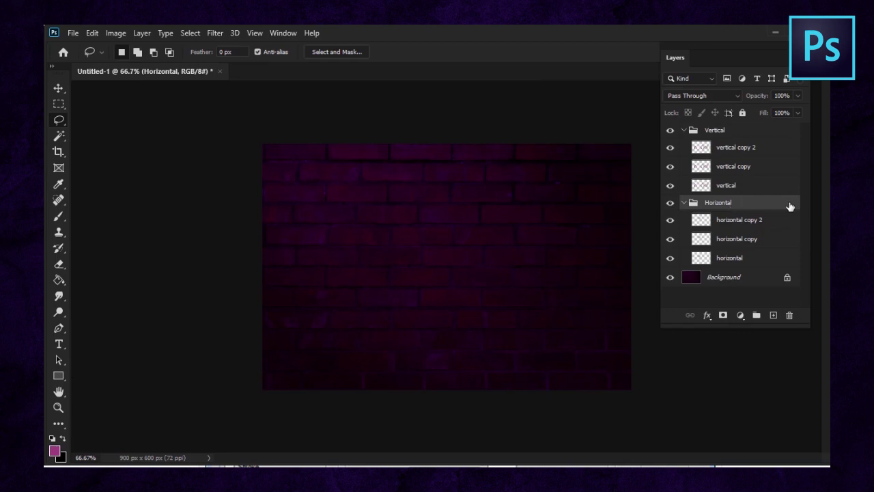
left_click(739, 259)
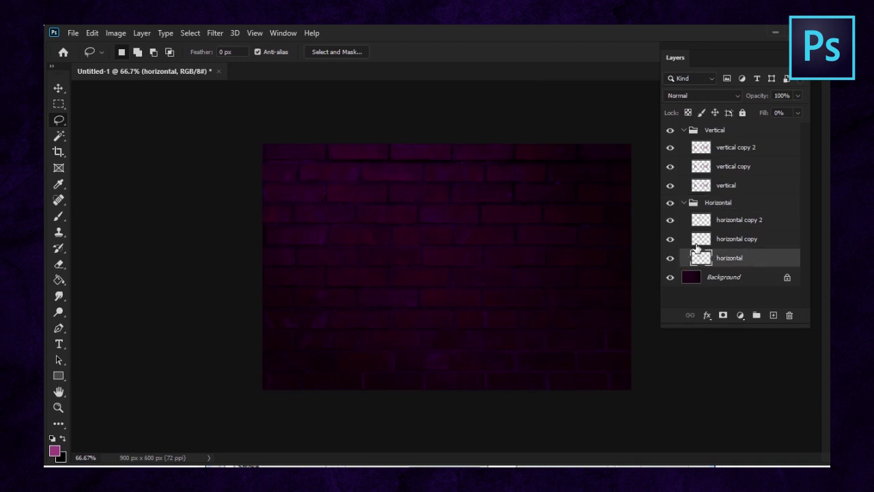
left_click(683, 202)
left_click(684, 202)
left_click(684, 131)
left_click(684, 130)
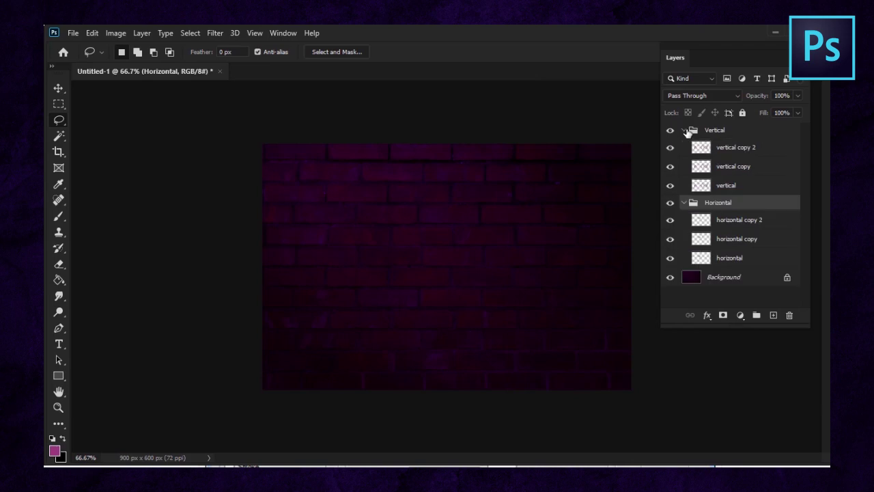
left_click(752, 257)
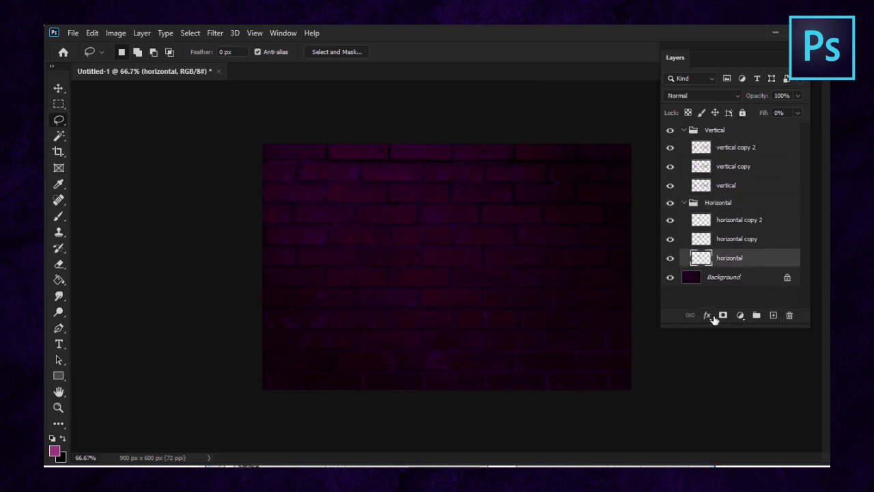
Add a Bevel & Emboss effect with Contour enabled to the horizontal layer
left_click(708, 316)
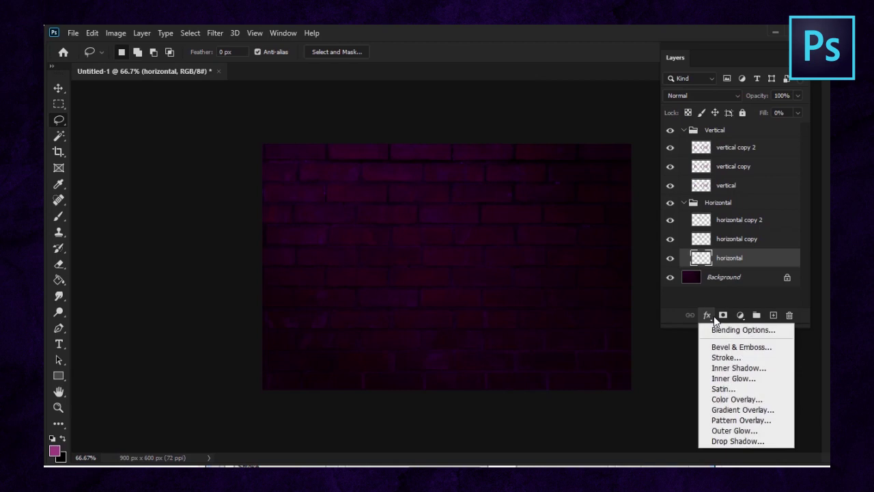
left_click(743, 349)
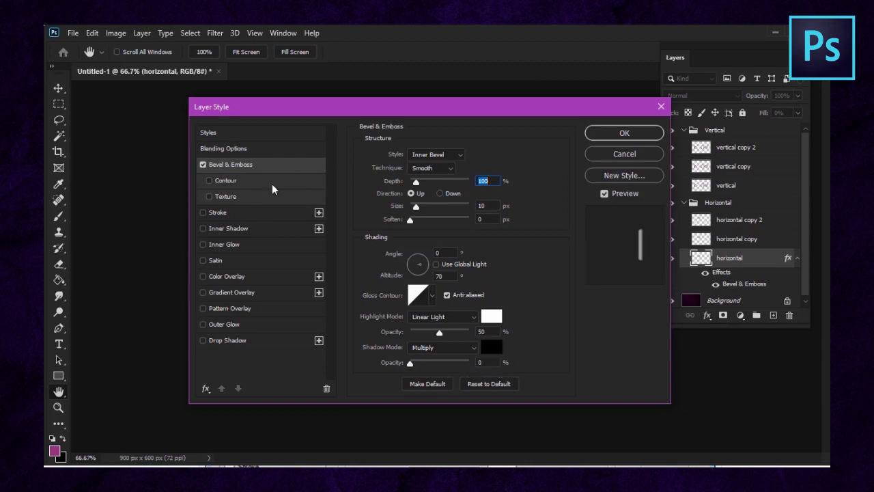
left_click(217, 183)
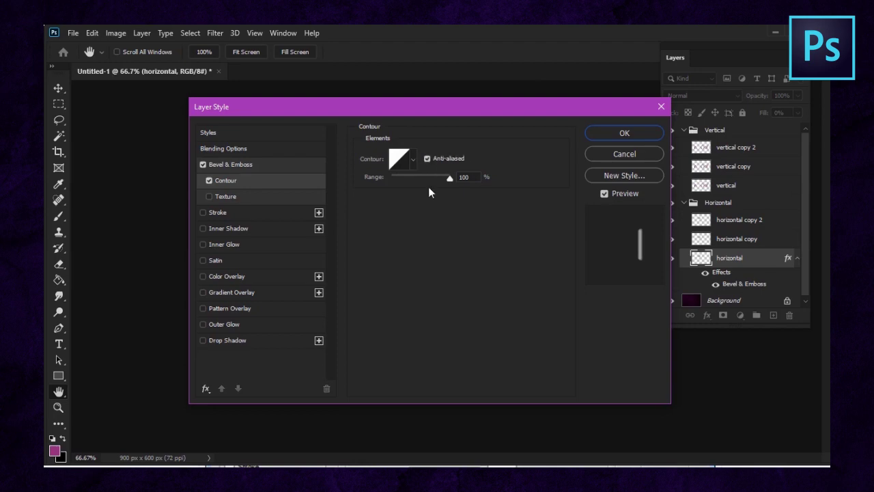
Enable Inner Shadow in pink e658d4 with a 30° angle and 0 distance
left_click(253, 230)
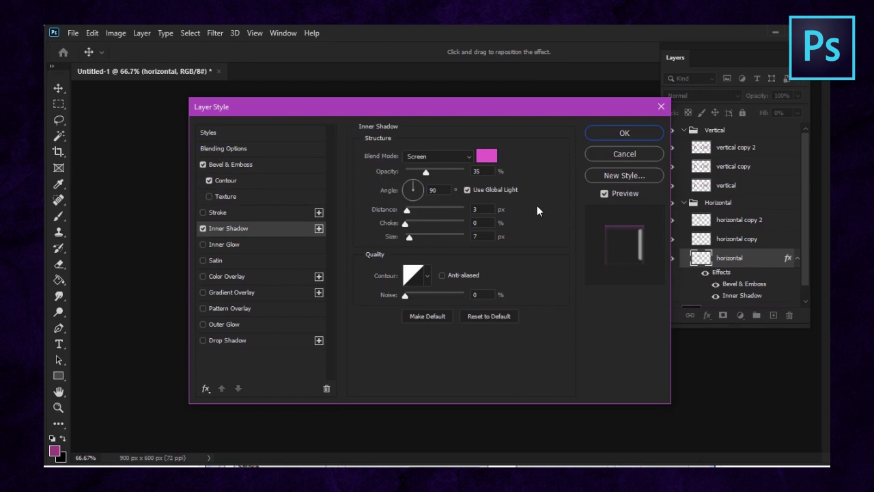
left_click(488, 160)
left_click_drag(413, 225, 409, 148)
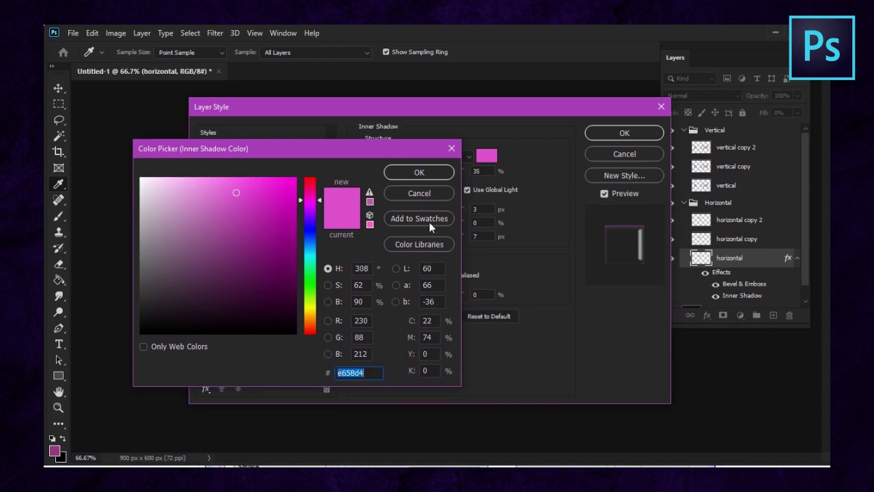
left_click(418, 172)
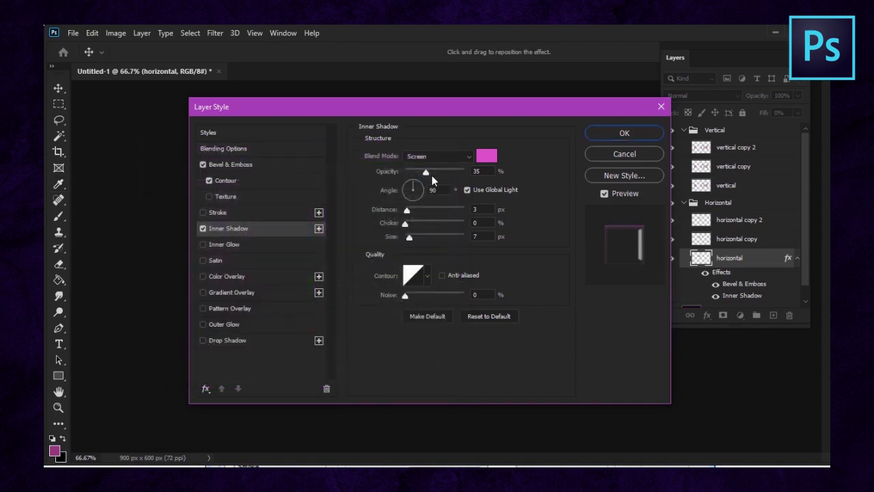
left_click(437, 190)
double_click(434, 190)
type("30")
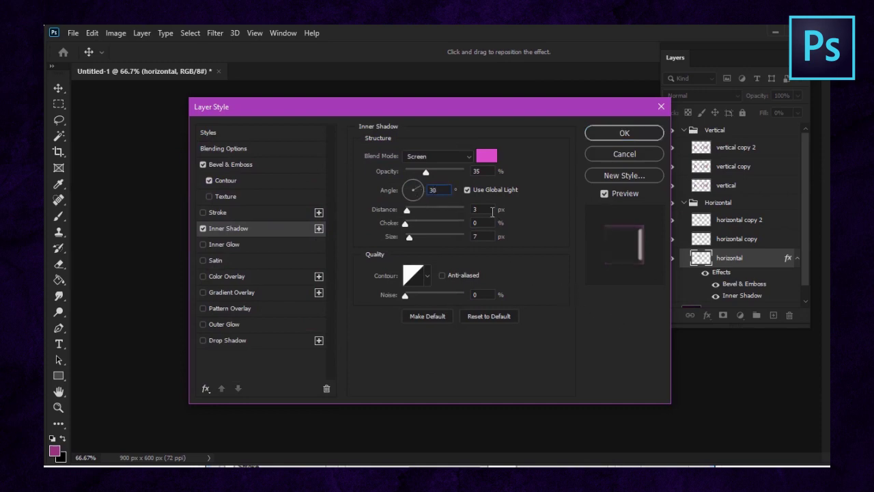
double_click(476, 209)
type("0")
left_click(232, 244)
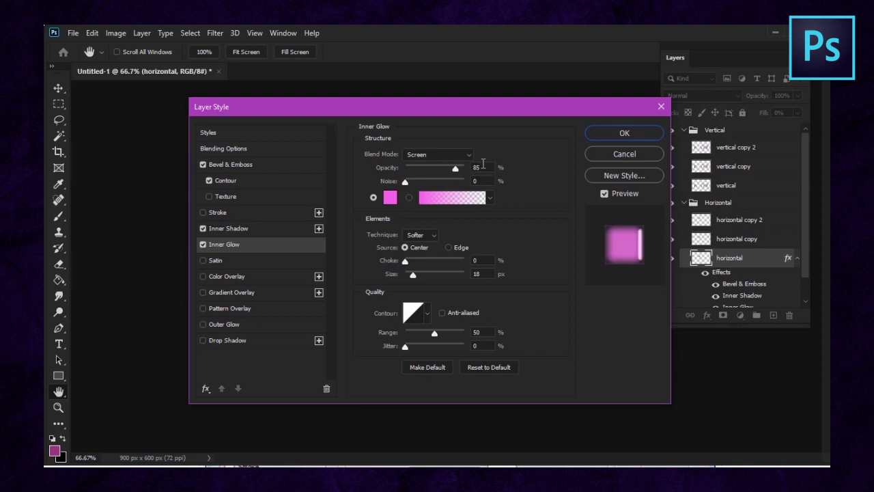
Make the inner glow pink fe66f1, add a 13 px-distance, 7 px Drop Shadow, and apply the style
left_click(390, 197)
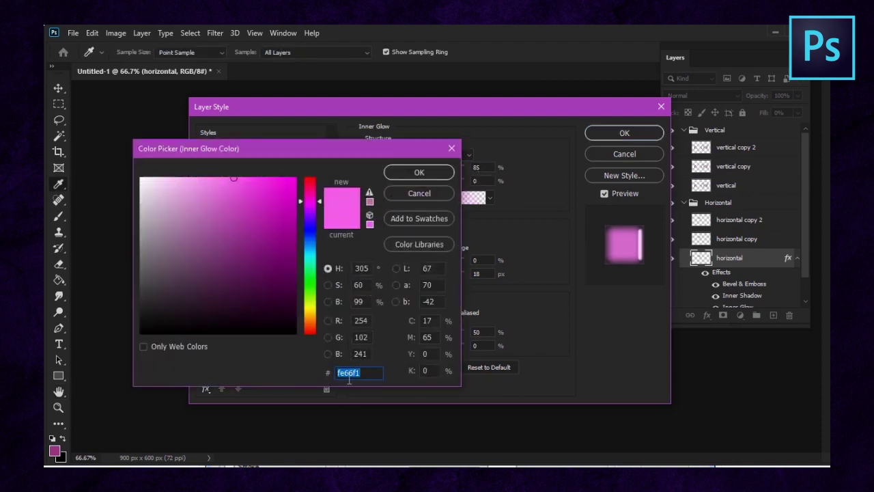
left_click(435, 174)
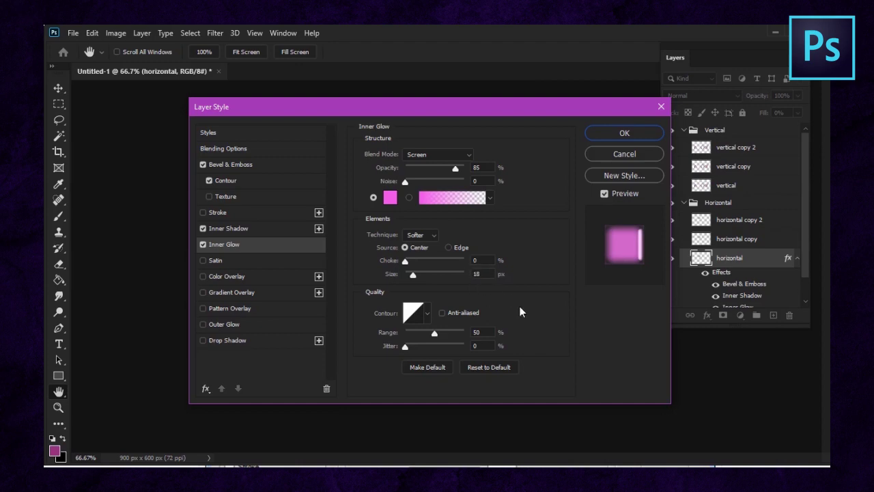
left_click(240, 341)
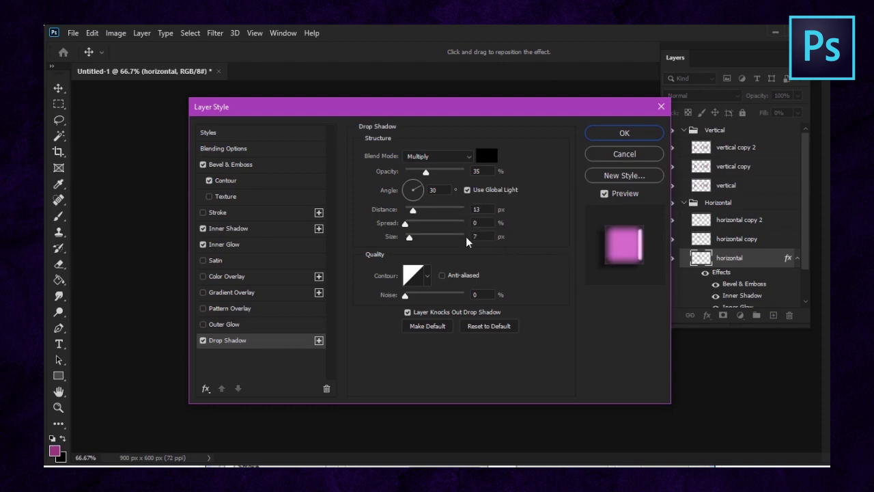
left_click(651, 134)
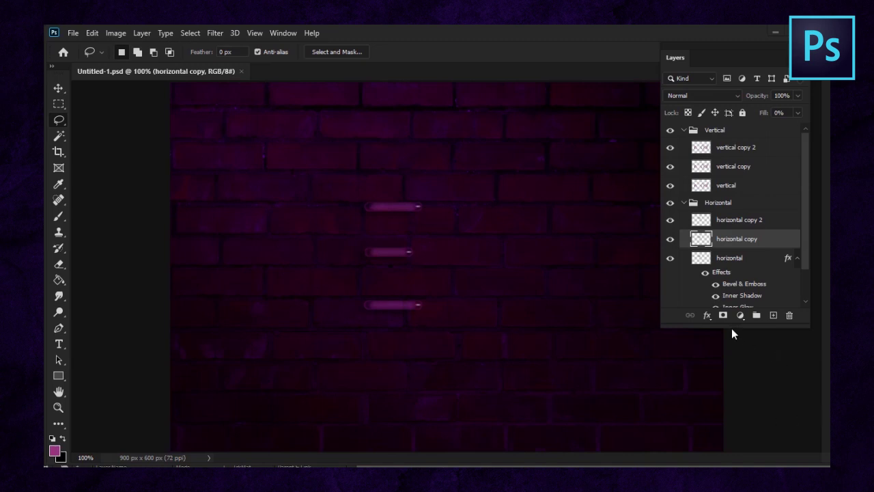
Add a Bevel & Emboss to horizontal copy with a Cove - Deep gloss contour
left_click(708, 317)
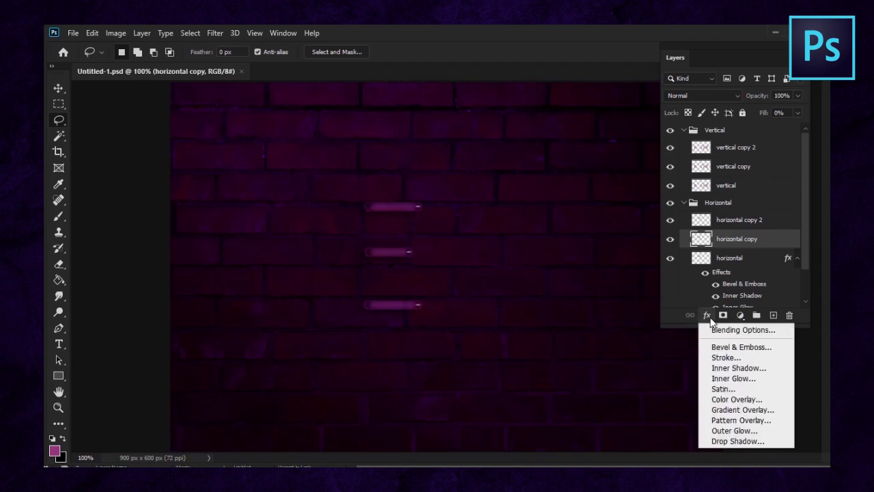
left_click(730, 351)
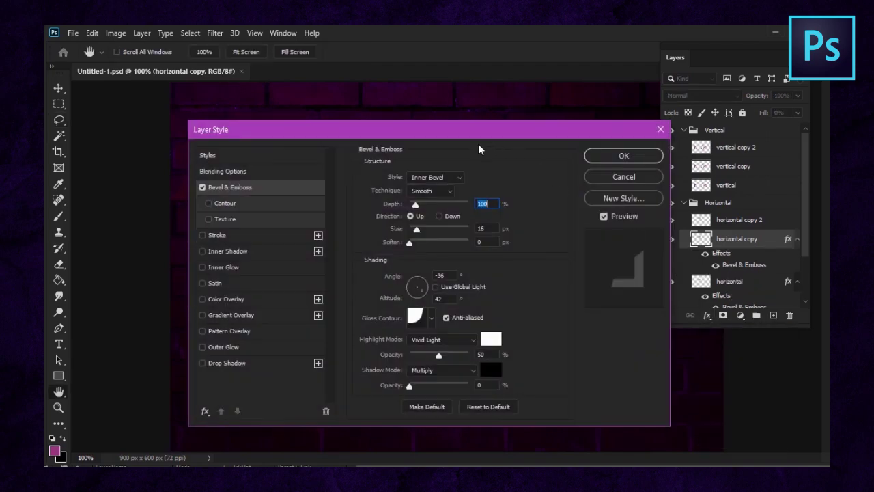
left_click_drag(479, 131, 491, 105)
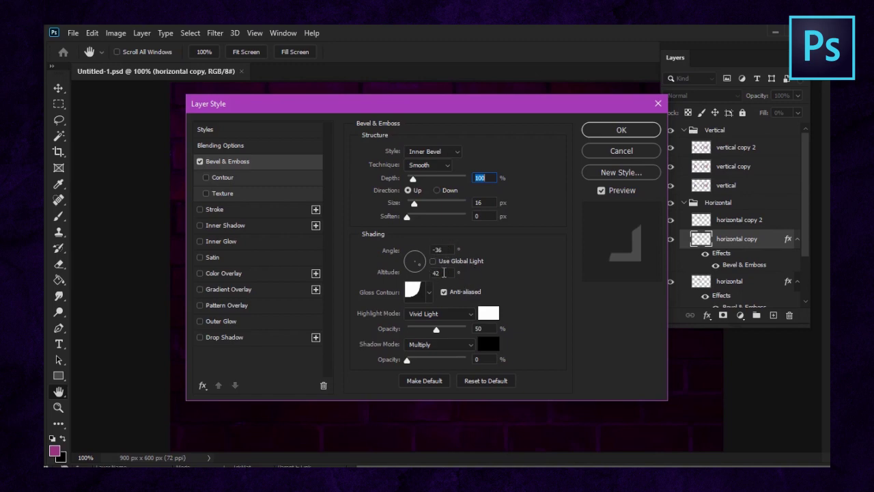
left_click(414, 292)
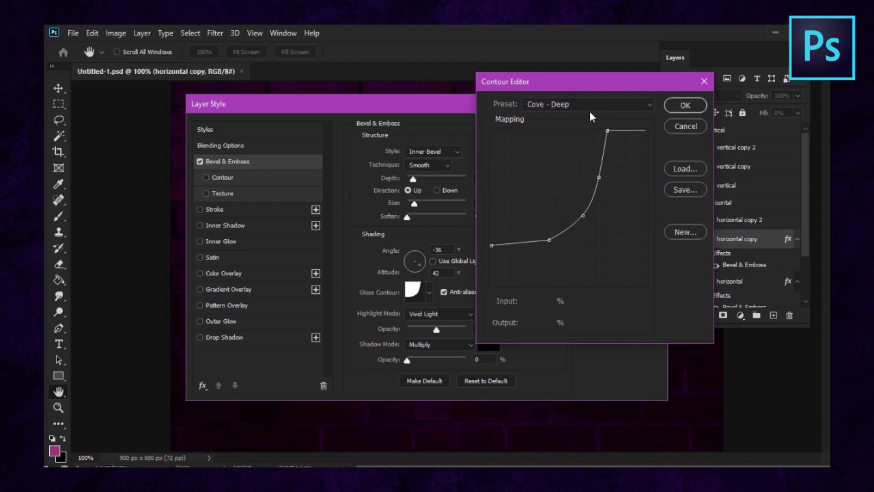
left_click(685, 105)
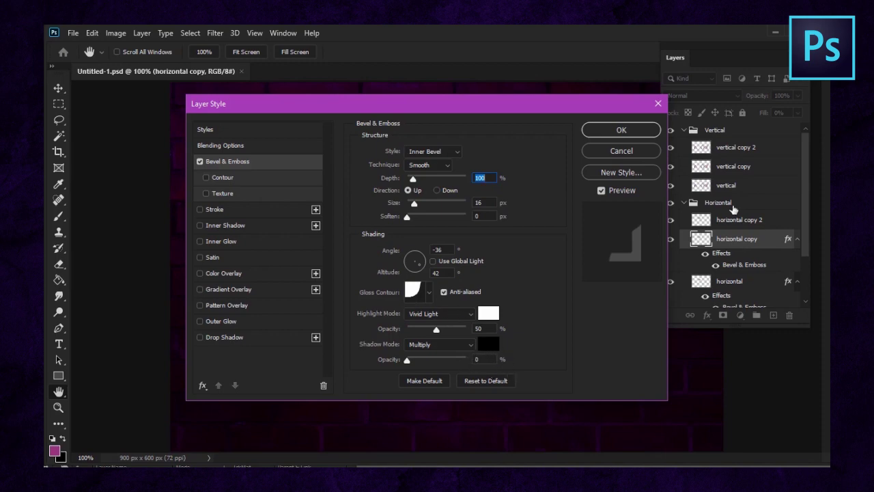
Enable the bevel's Contour set to Cone - Inverted and apply the style
left_click(206, 178)
left_click(229, 177)
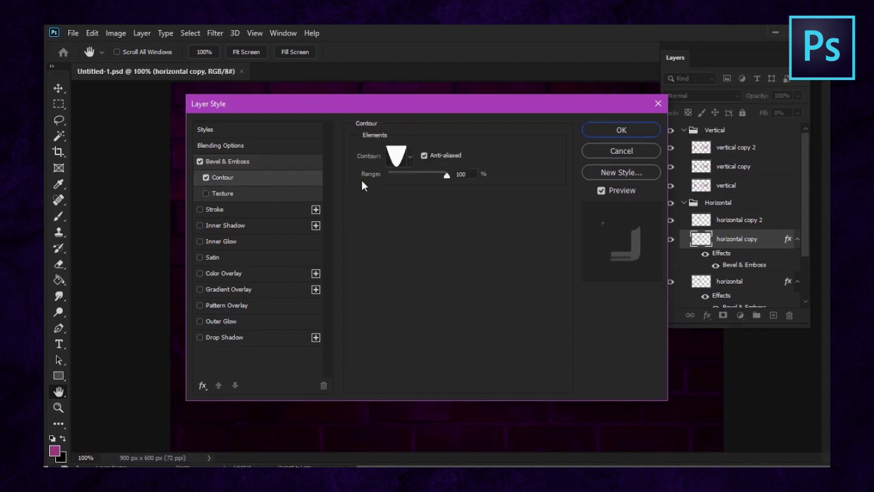
left_click(396, 155)
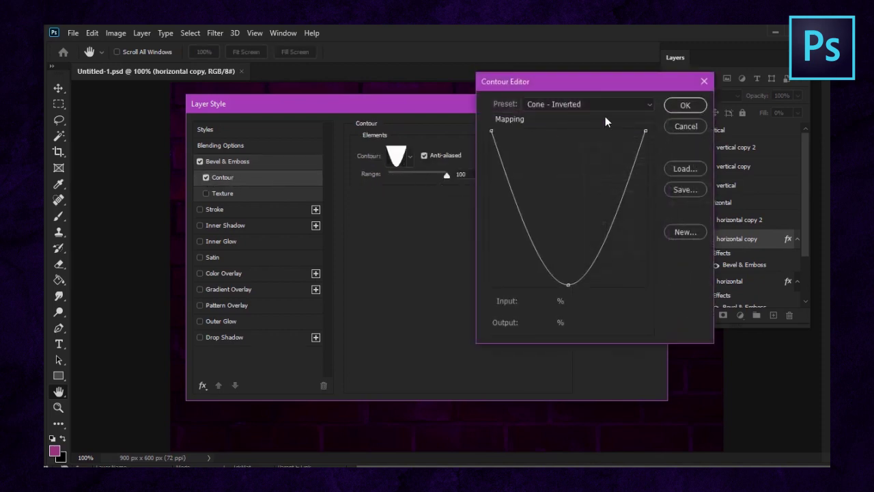
left_click(687, 105)
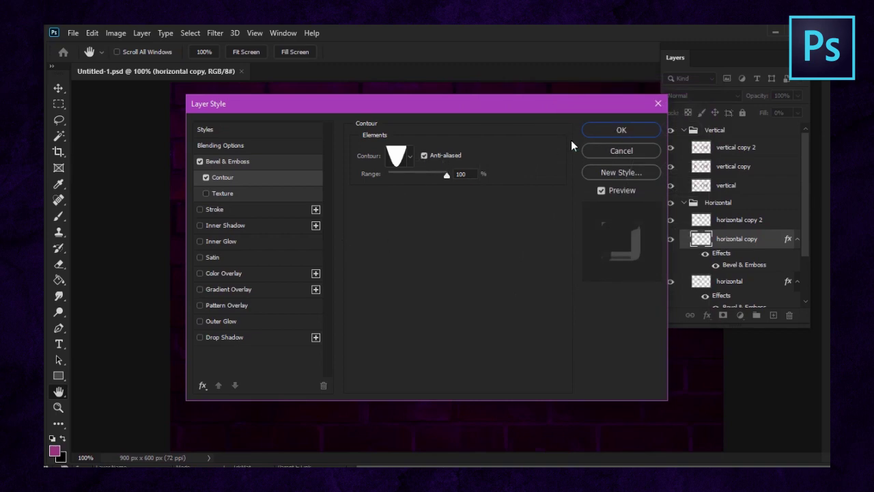
left_click(618, 131)
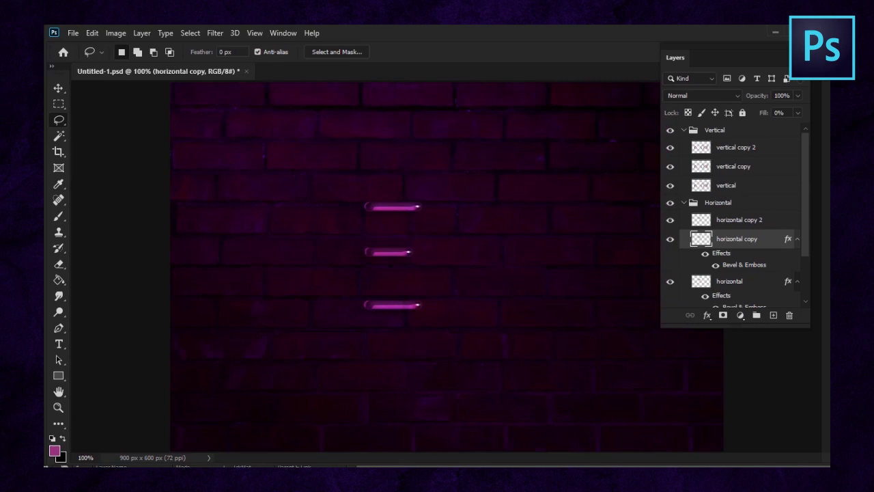
Give horizontal copy 2 a Bevel & Emboss with a Half Round gloss contour and Contour enabled
left_click(739, 220)
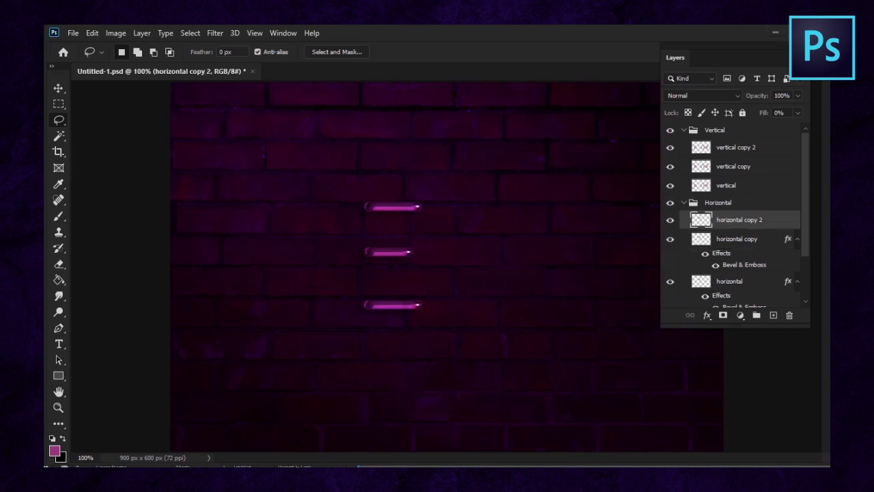
left_click(708, 315)
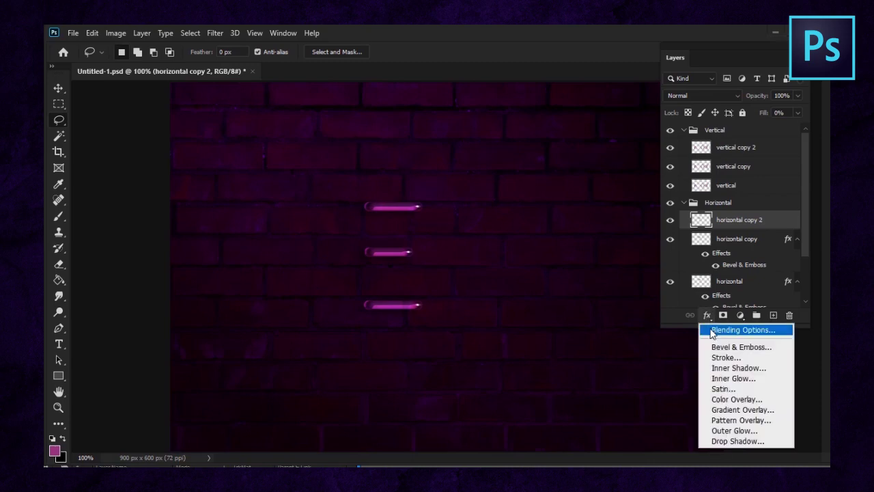
left_click(714, 347)
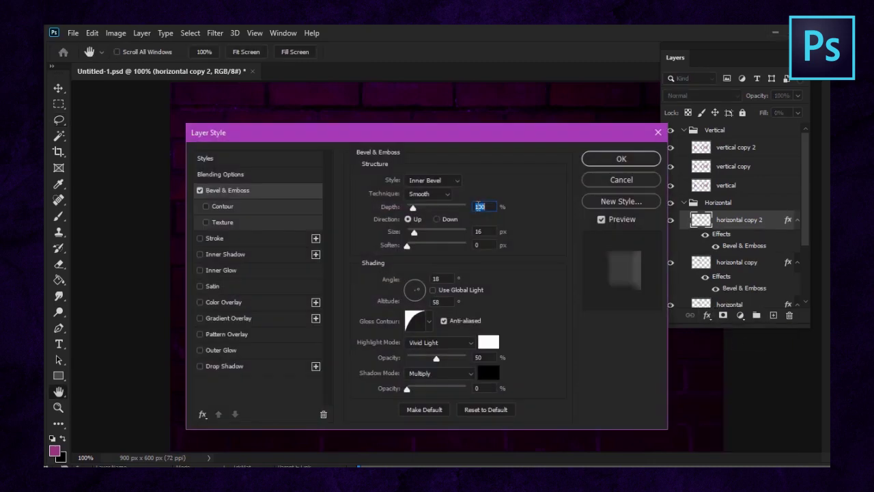
left_click_drag(465, 133, 480, 86)
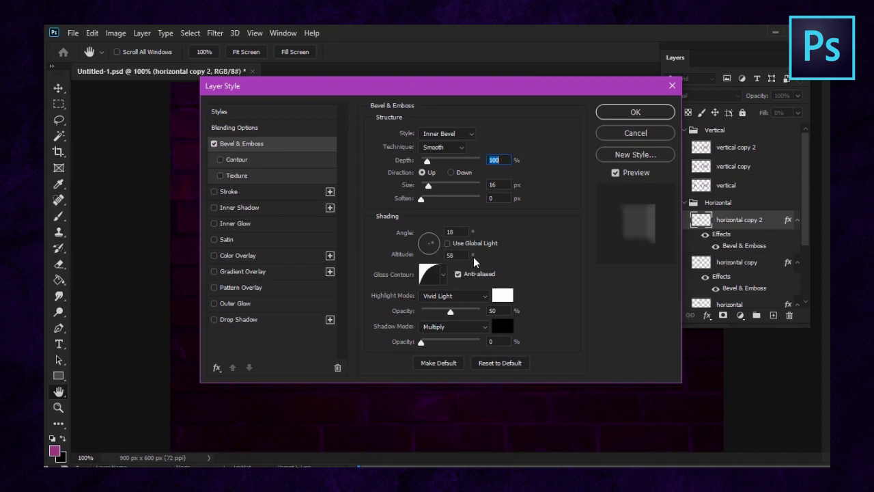
left_click(428, 273)
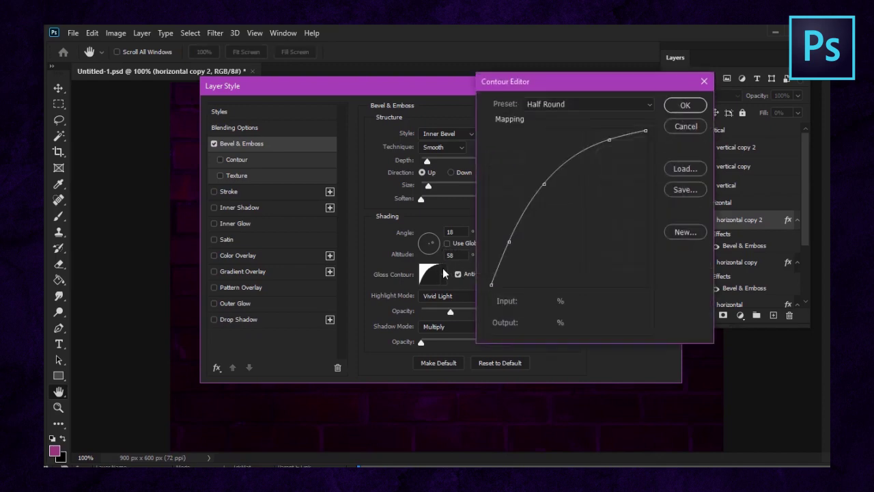
left_click(684, 105)
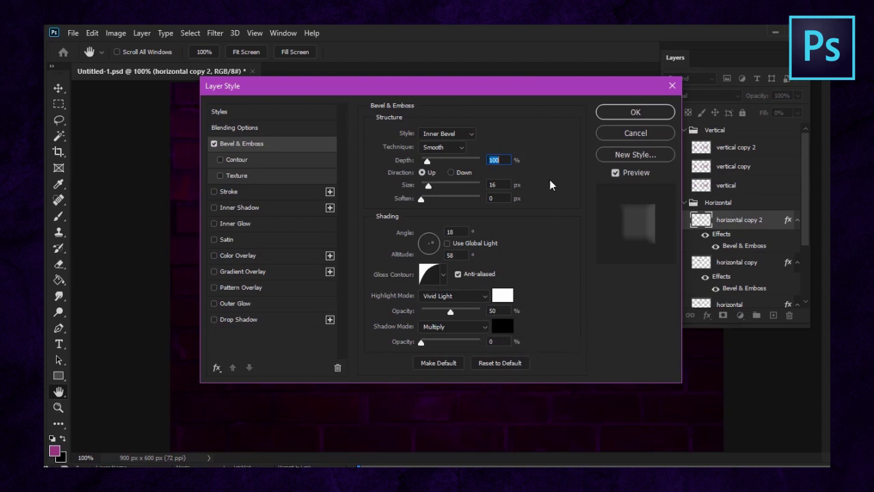
left_click(242, 160)
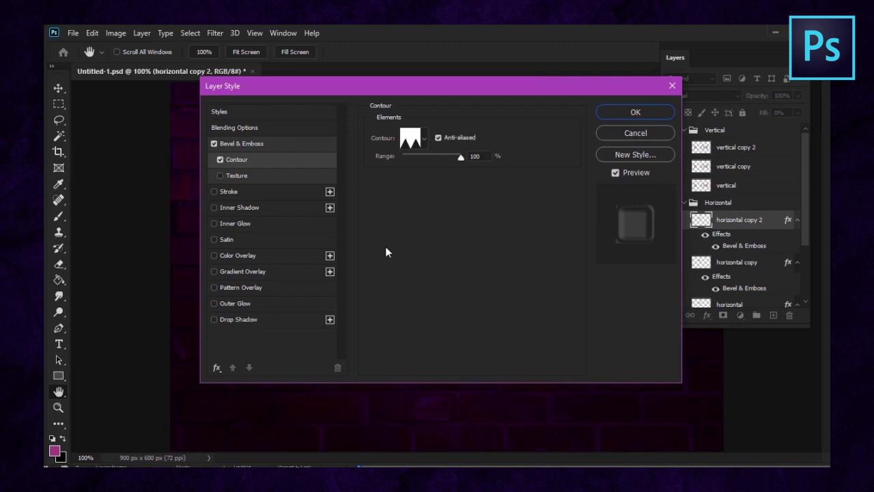
Add an Inner Glow with Linear Light blend, noise 5, colour ffdcfa and size 38
left_click(232, 224)
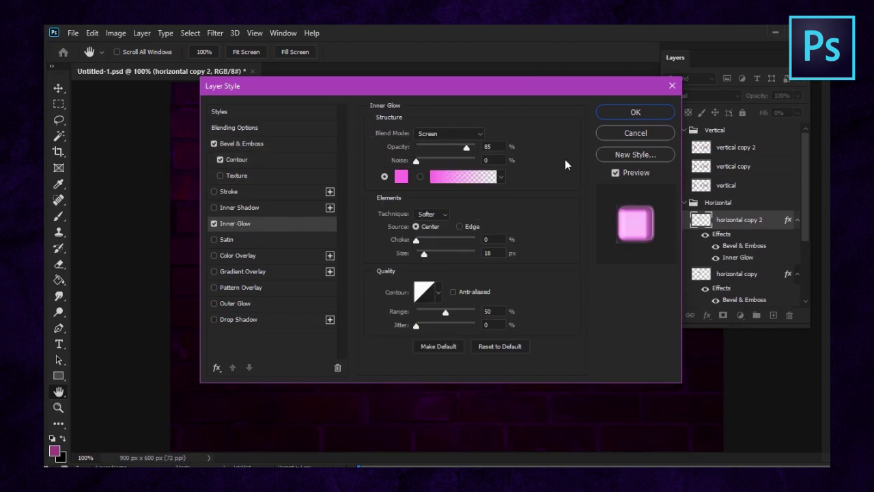
left_click(474, 135)
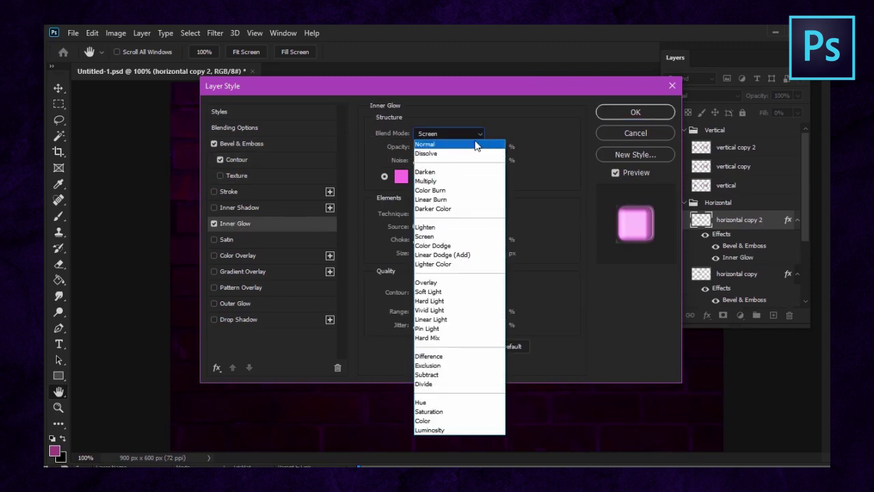
left_click(461, 319)
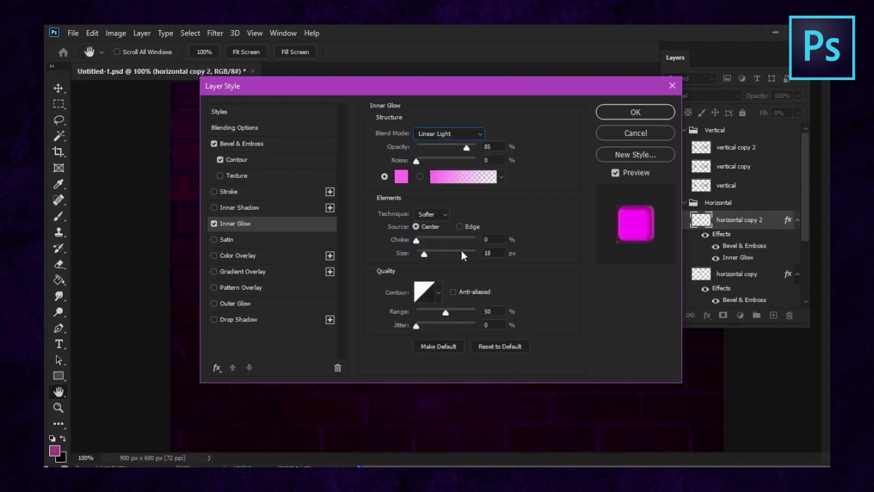
double_click(487, 159)
type("5")
left_click(401, 176)
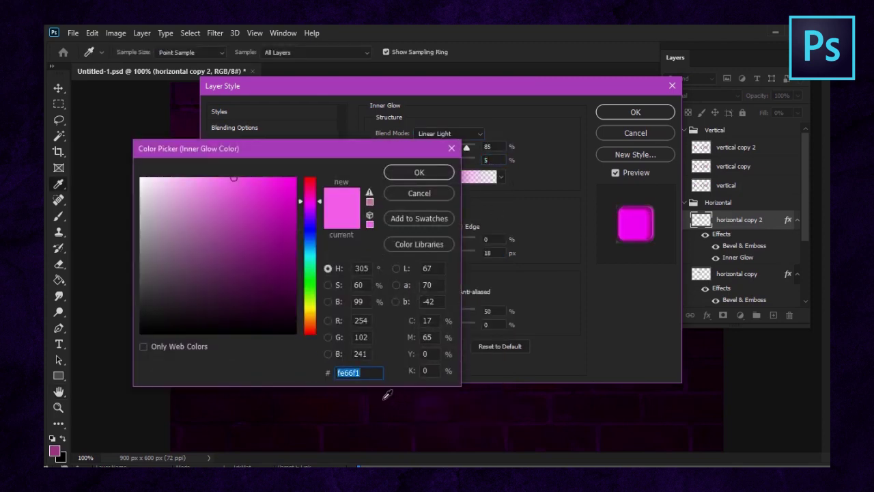
type("ffdcfa")
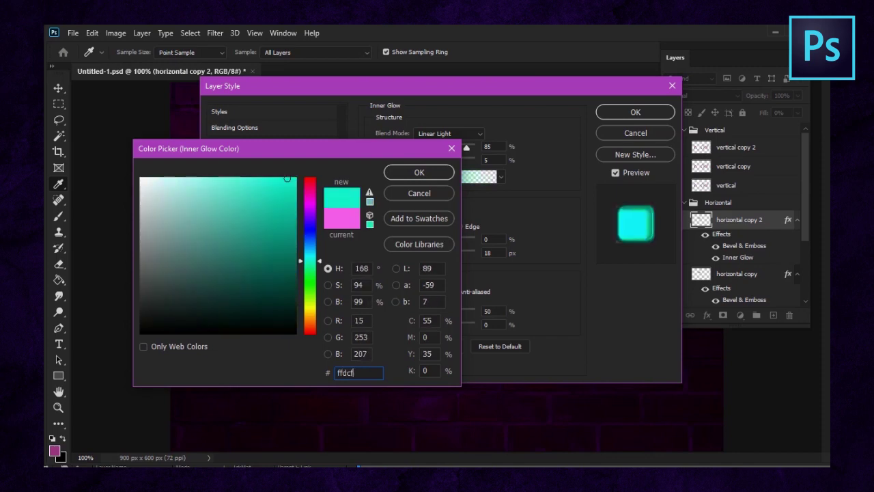
left_click(420, 171)
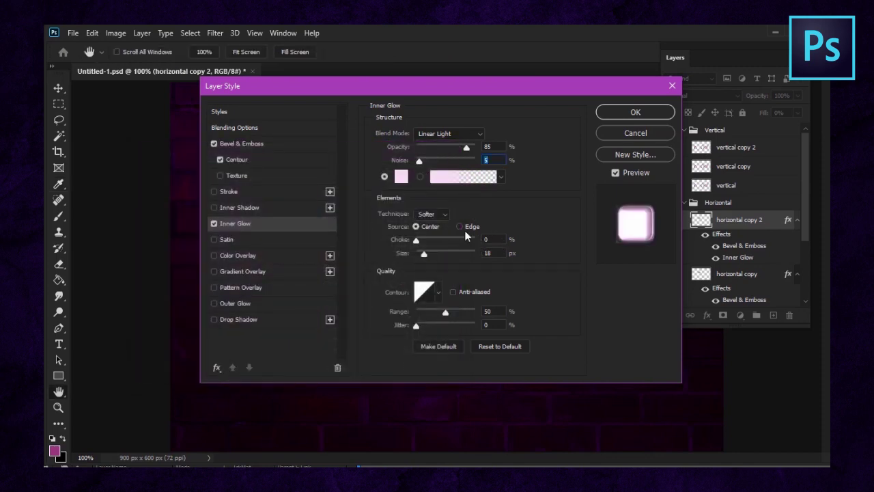
key("Tab")
key("shift+Up")
key("shift+Up")
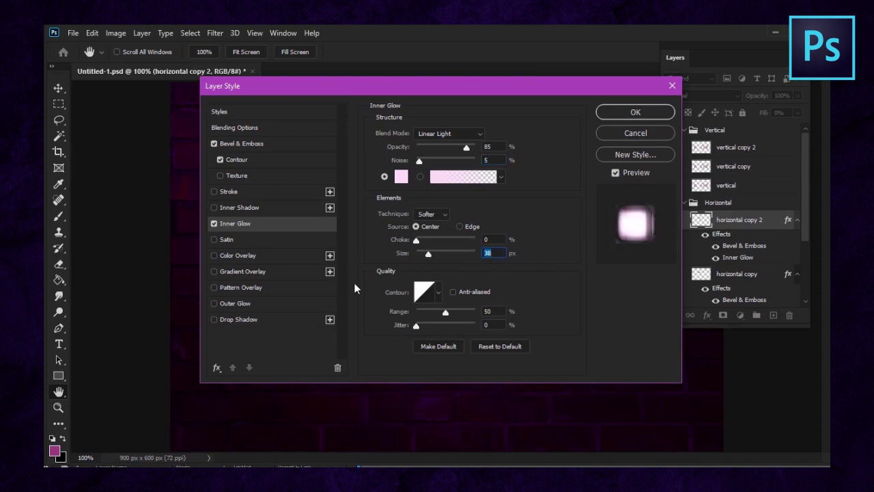
Add a dark purple 7f2d65 Outer Glow and apply the layer style
left_click(254, 303)
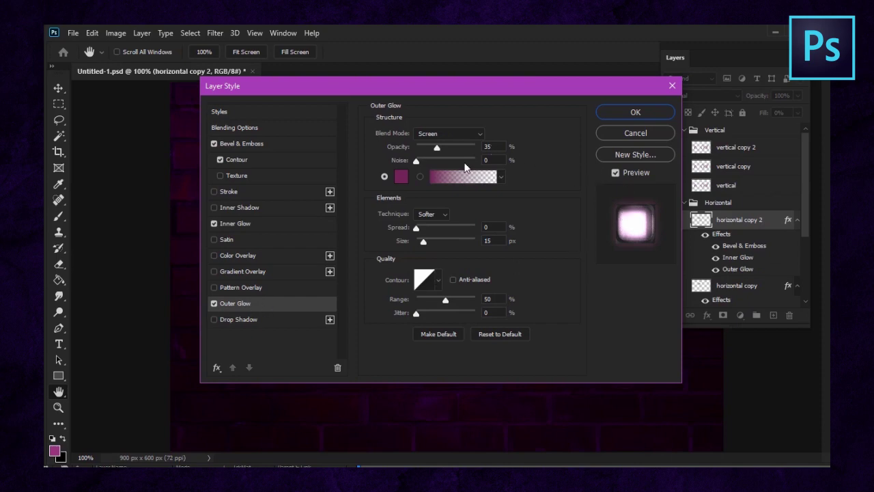
left_click(401, 177)
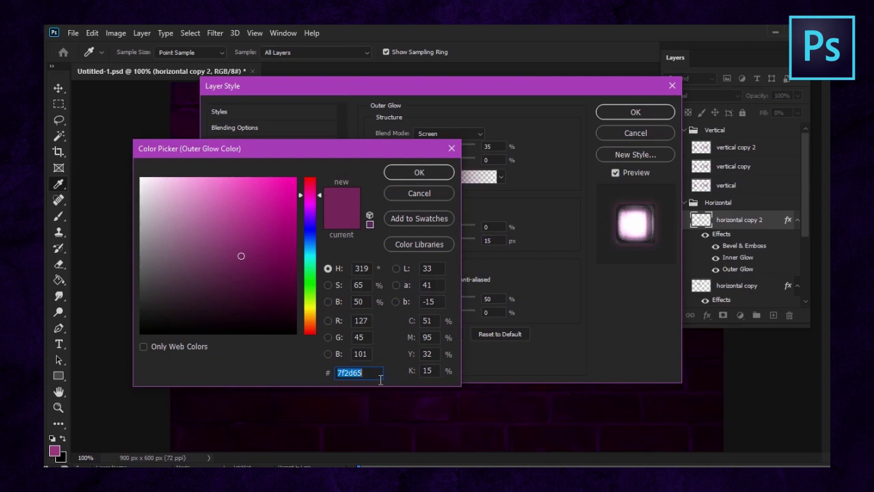
left_click(419, 173)
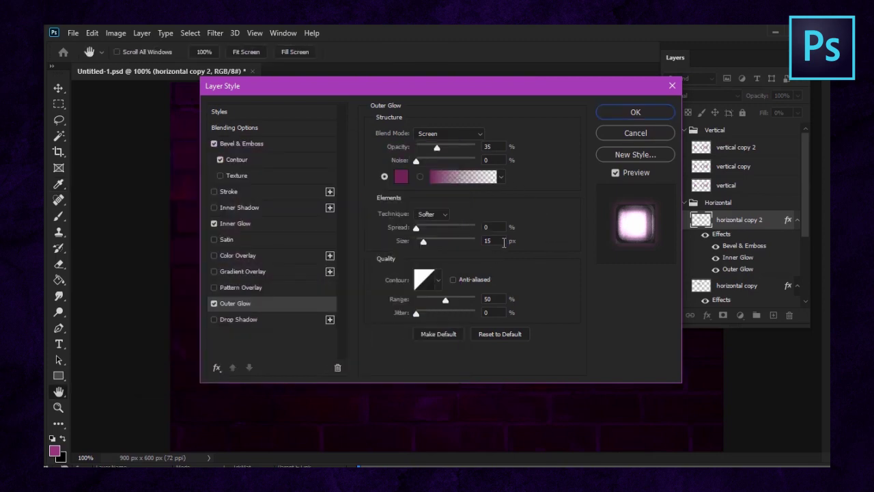
left_click(636, 113)
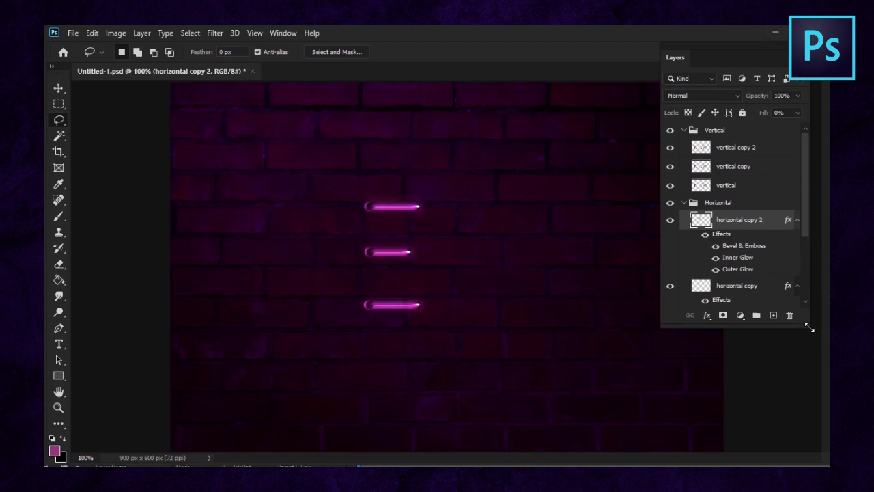
Copy the horizontal layer's style and paste it onto the vertical layer
left_click_drag(809, 328, 810, 442)
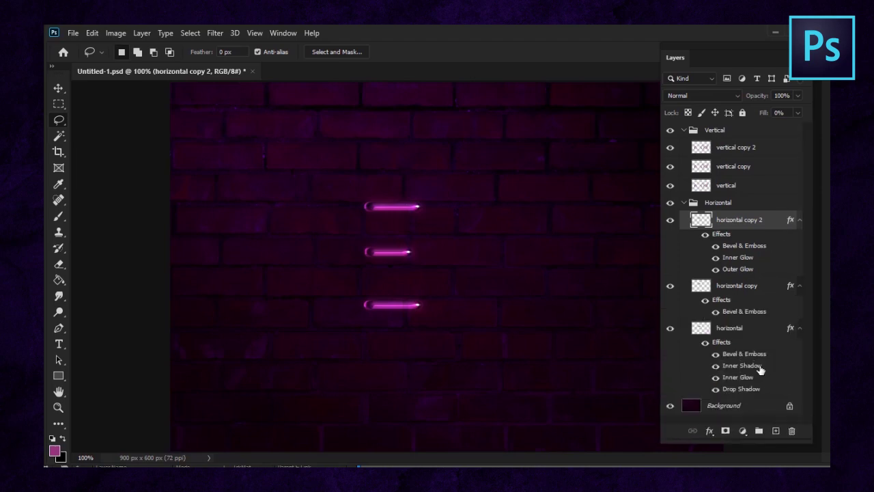
left_click(741, 331)
right_click(741, 332)
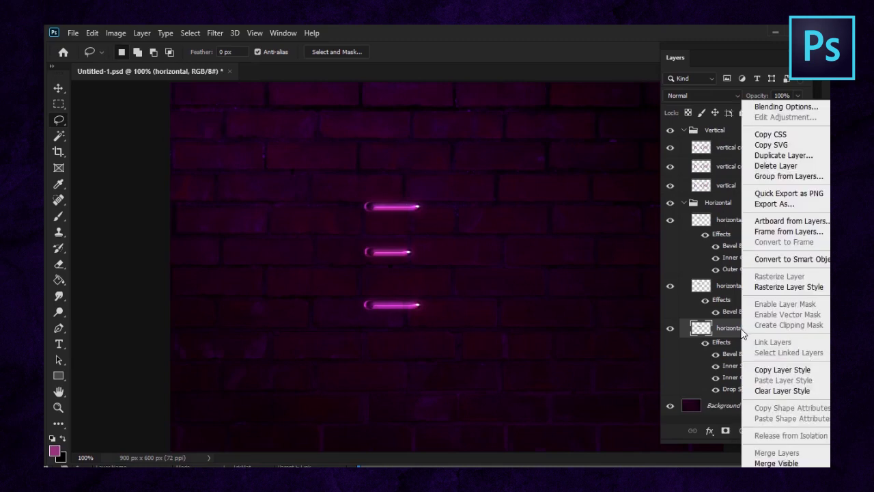
left_click(767, 374)
left_click(745, 186)
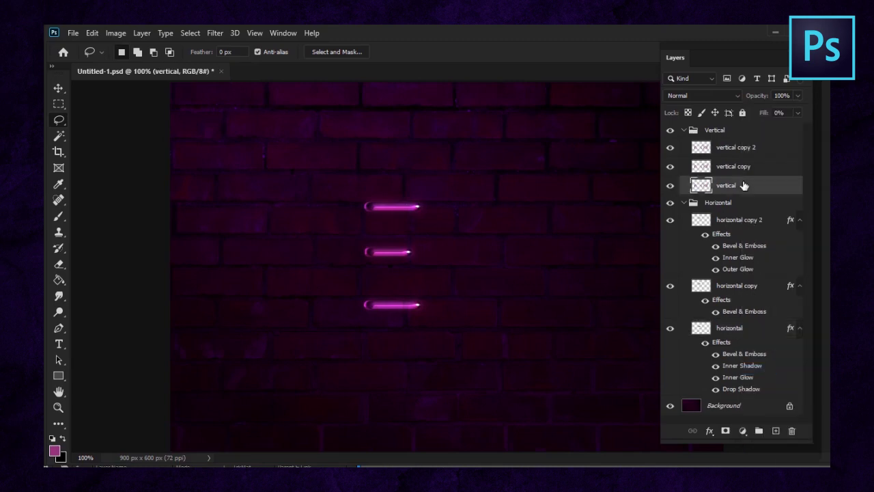
right_click(745, 187)
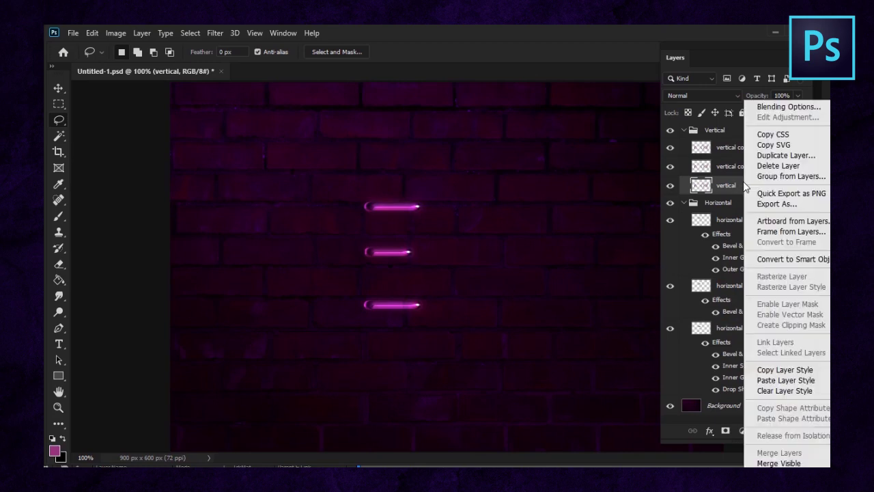
left_click(780, 380)
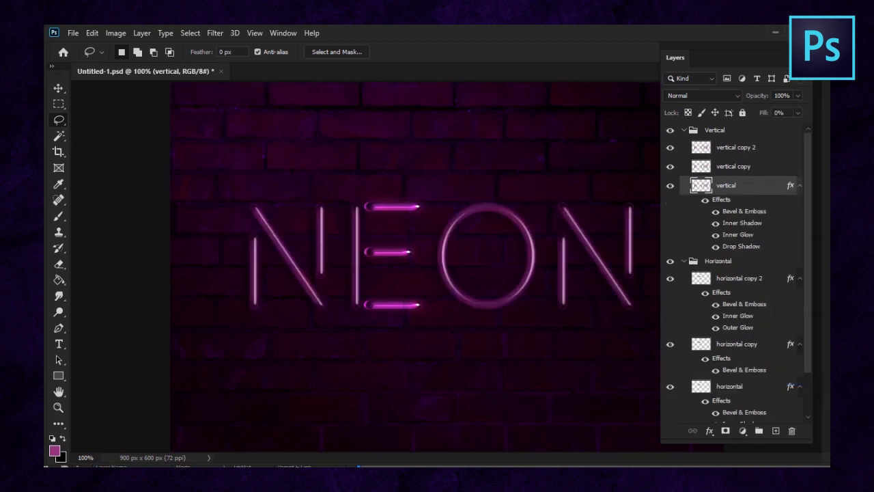
double_click(732, 216)
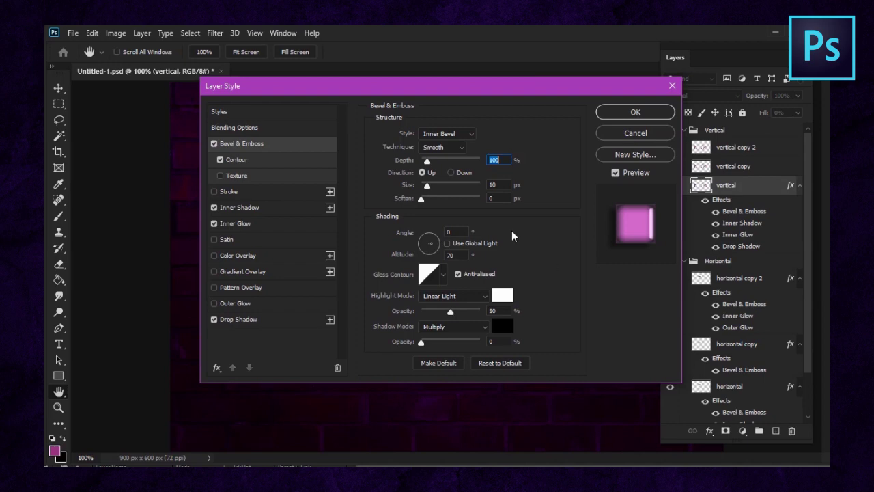
Relight the vertical layer's Bevel & Emboss at a 90° angle and 74° altitude
left_click(465, 231)
type("90")
double_click(462, 254)
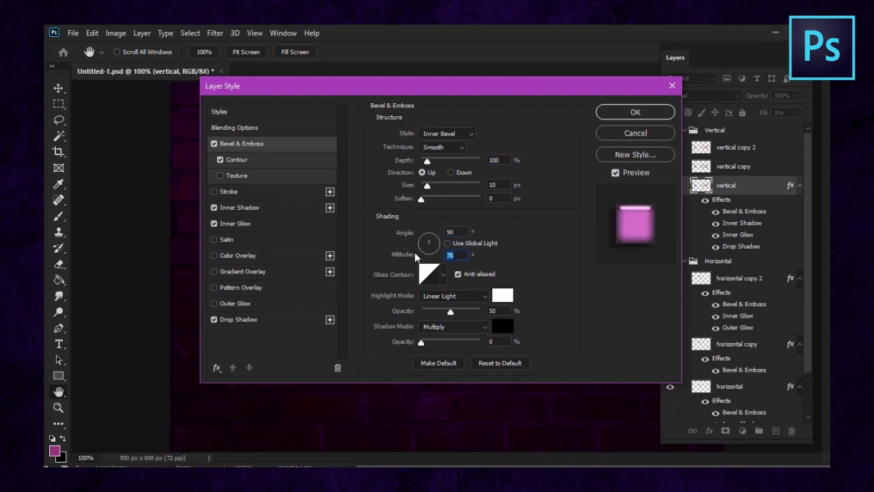
type("74")
Shrink the vertical layer's inner glow to 1 px and apply the effects
left_click(247, 224)
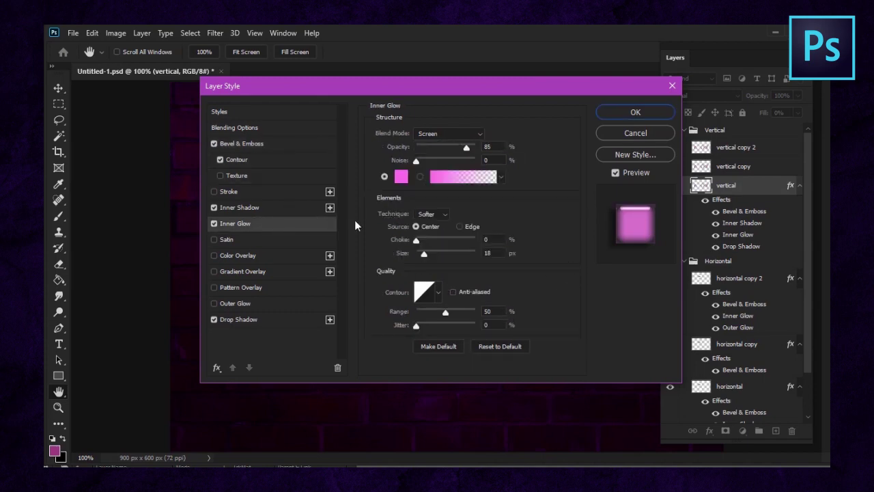
double_click(500, 254)
type("1")
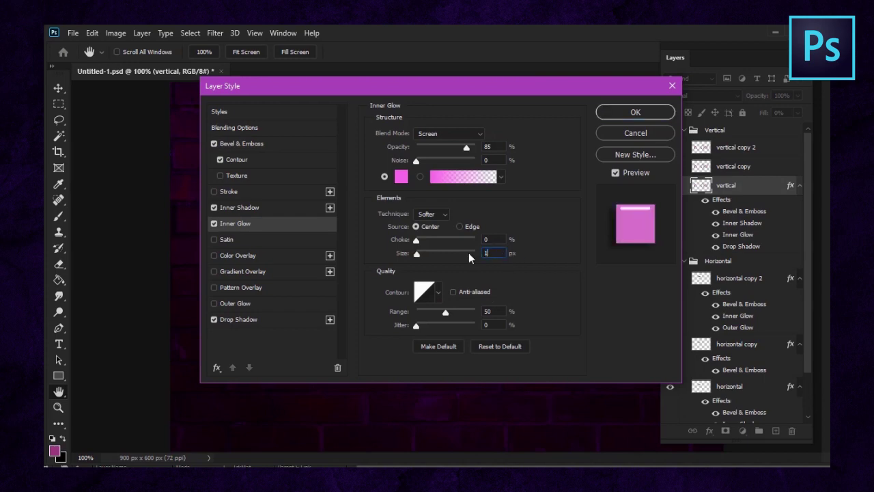
left_click(635, 112)
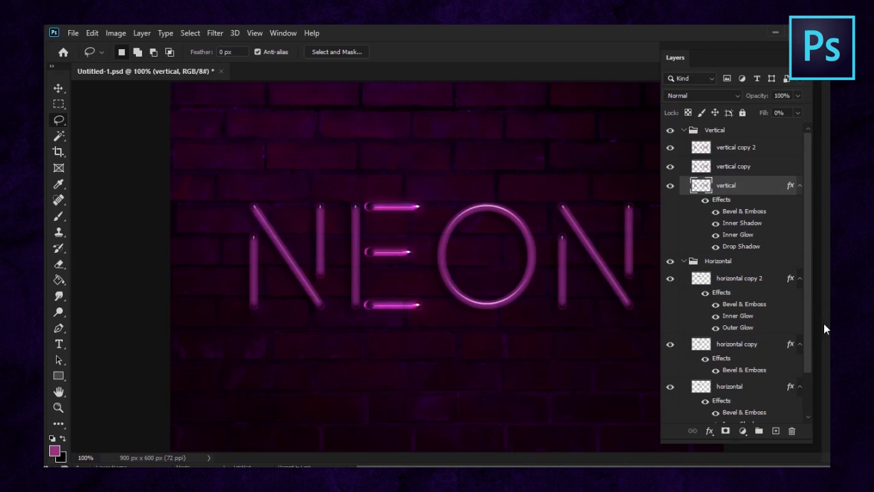
Copy the horizontal copy layer's style and paste it onto the vertical copy layer
left_click(713, 345)
right_click(748, 347)
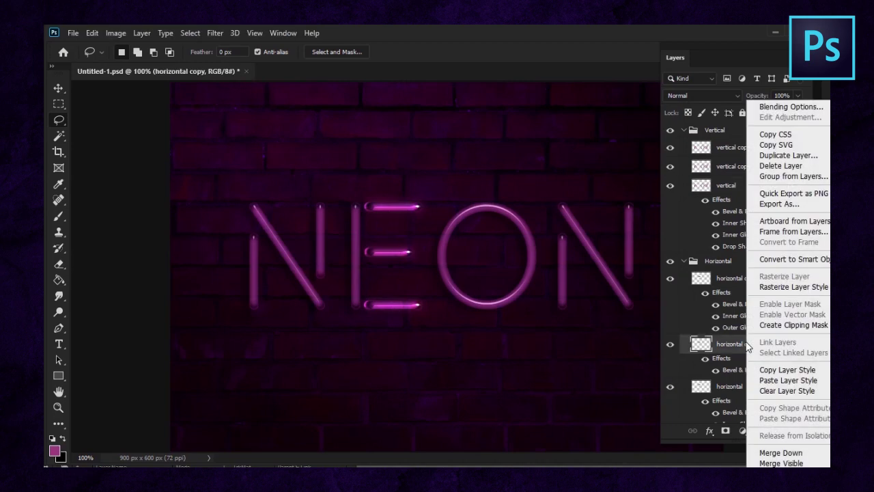
left_click(786, 369)
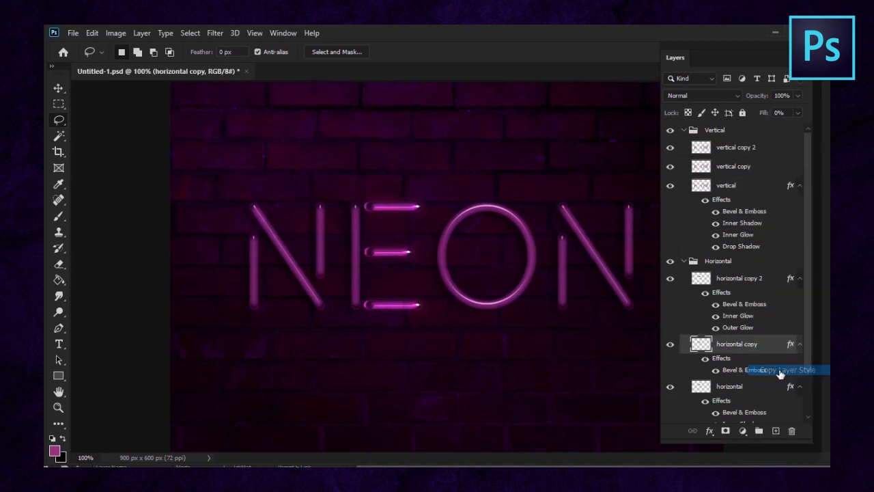
left_click(740, 168)
right_click(740, 168)
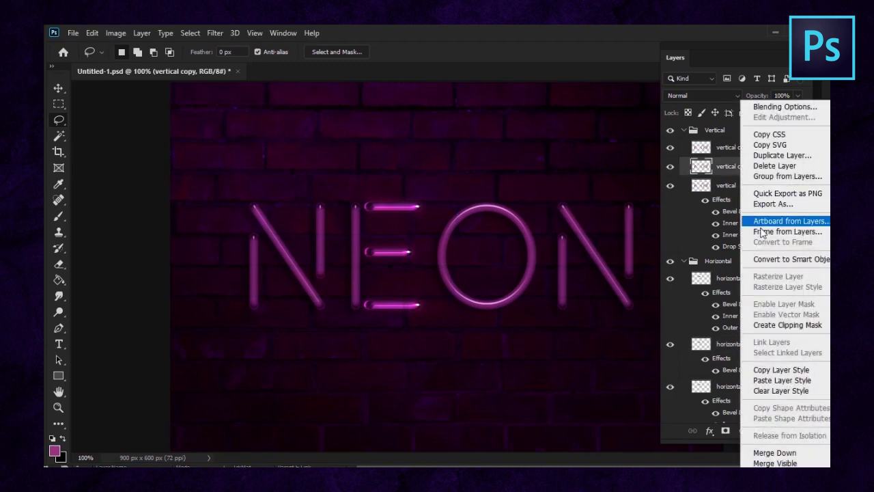
left_click(789, 379)
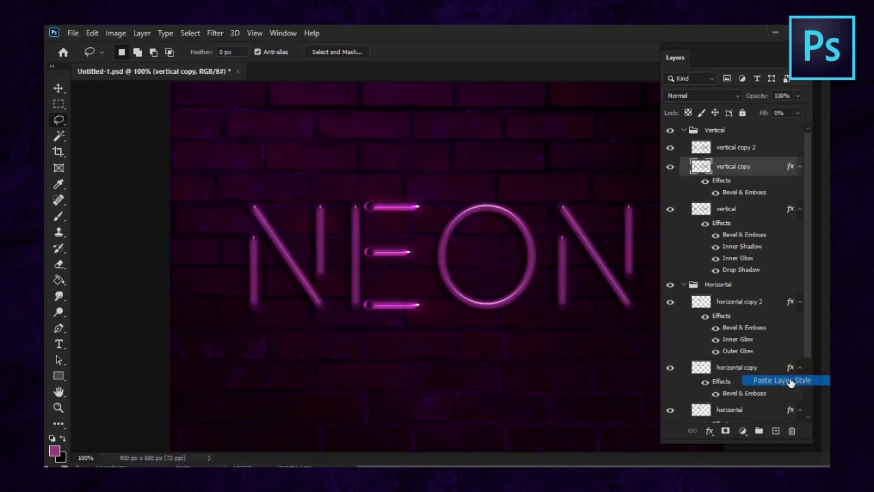
Relight the vertical copy's bevel at a -76° angle and 53° altitude
double_click(743, 193)
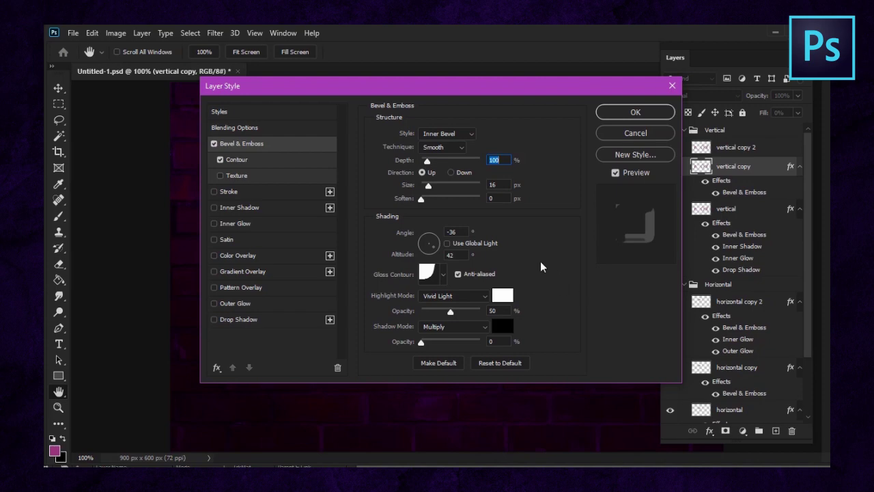
left_click(456, 232)
type("-76")
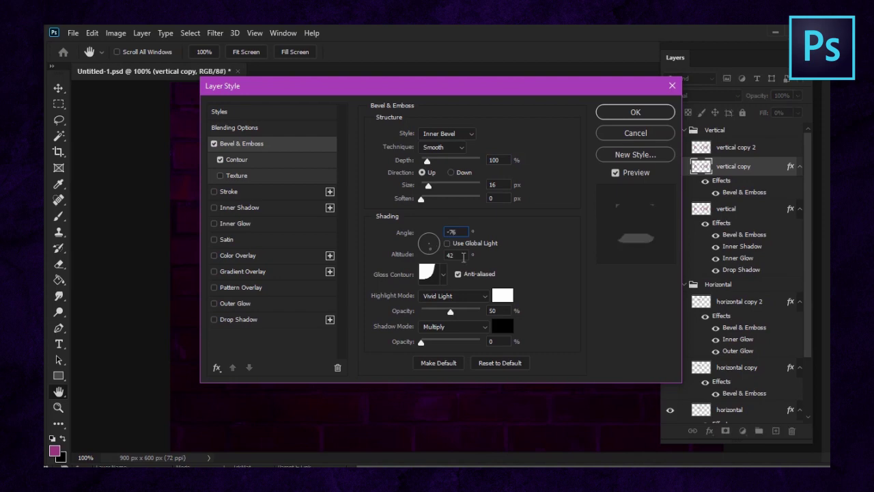
key("Tab")
type("53")
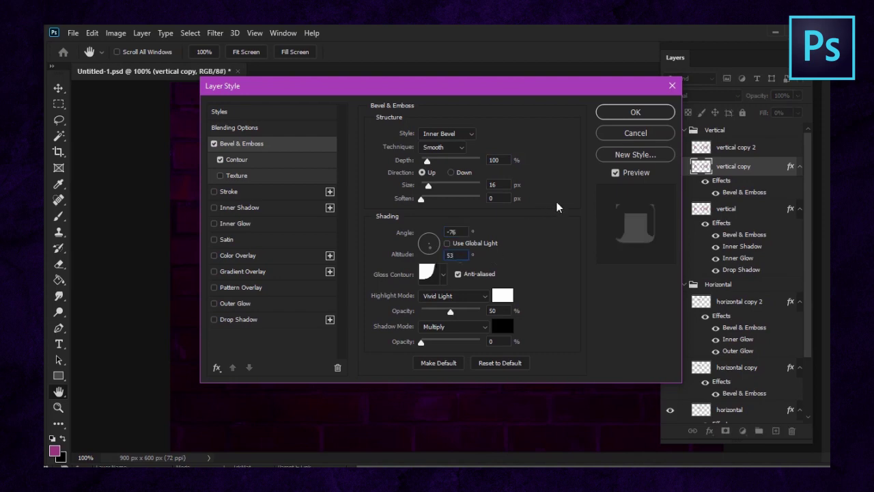
left_click(635, 112)
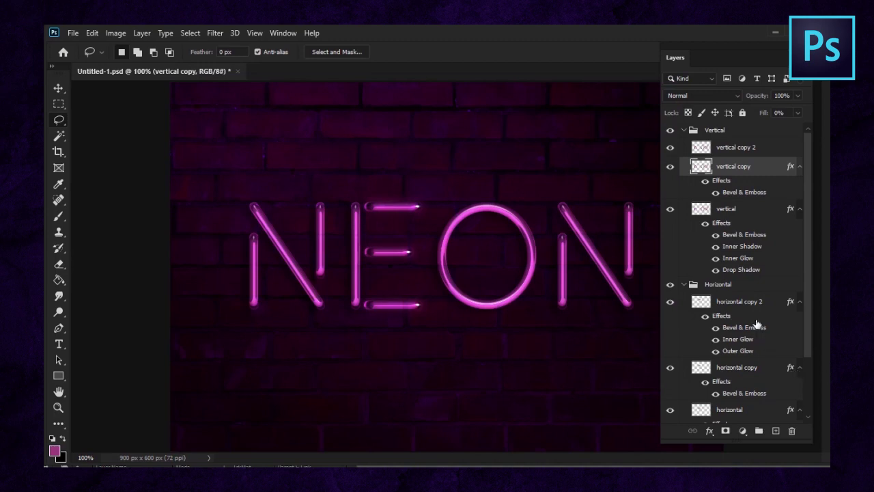
Copy the horizontal copy 2 layer style and paste it onto vertical copy 2
left_click(741, 306)
right_click(742, 308)
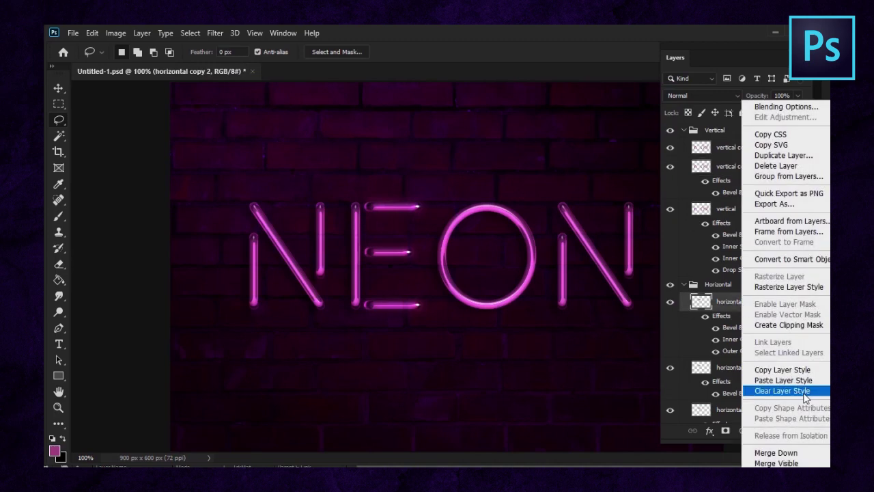
left_click(772, 370)
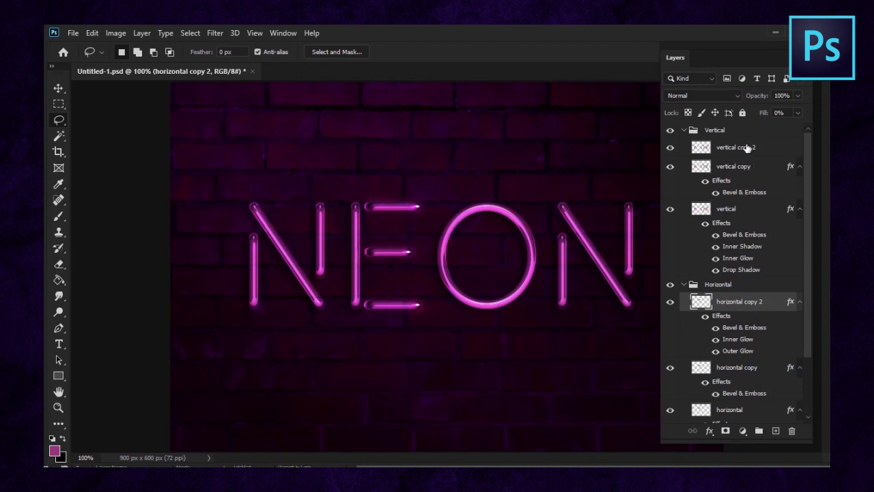
left_click(744, 148)
right_click(745, 149)
left_click(779, 379)
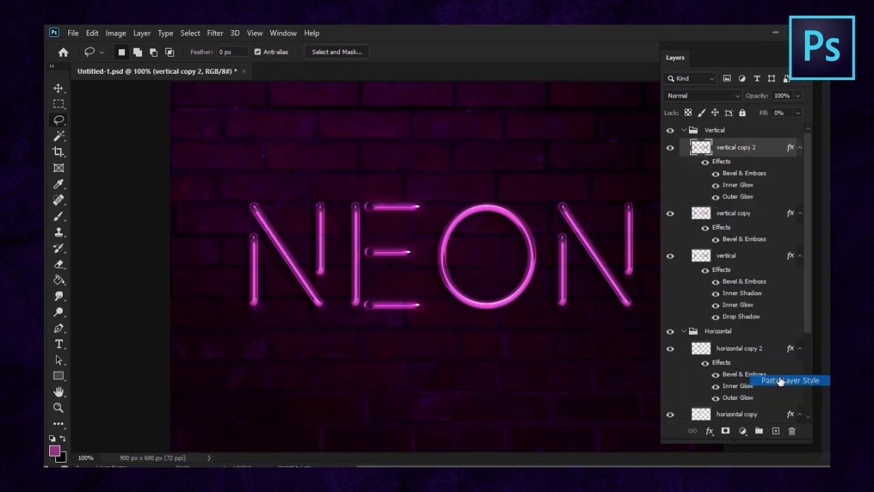
Relight vertical copy 2's Bevel & Emboss at a -82° angle and 53° altitude
double_click(732, 176)
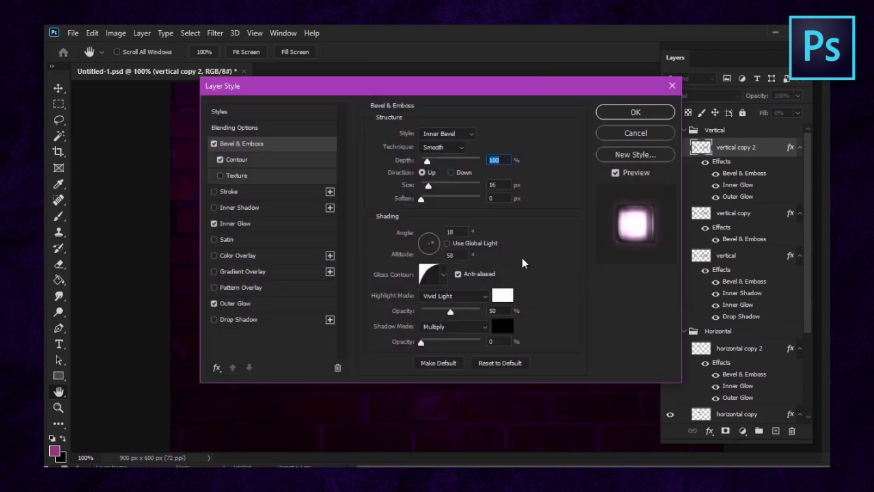
left_click(431, 233)
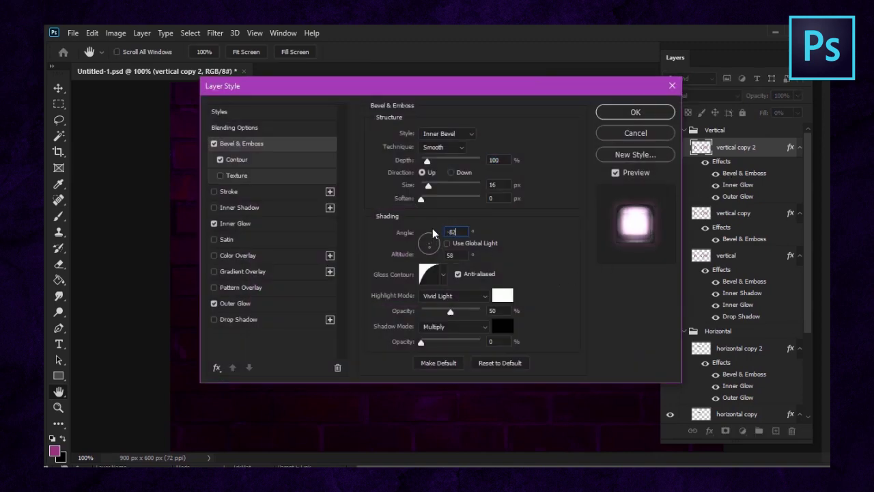
key("Tab")
type("53")
left_click(635, 112)
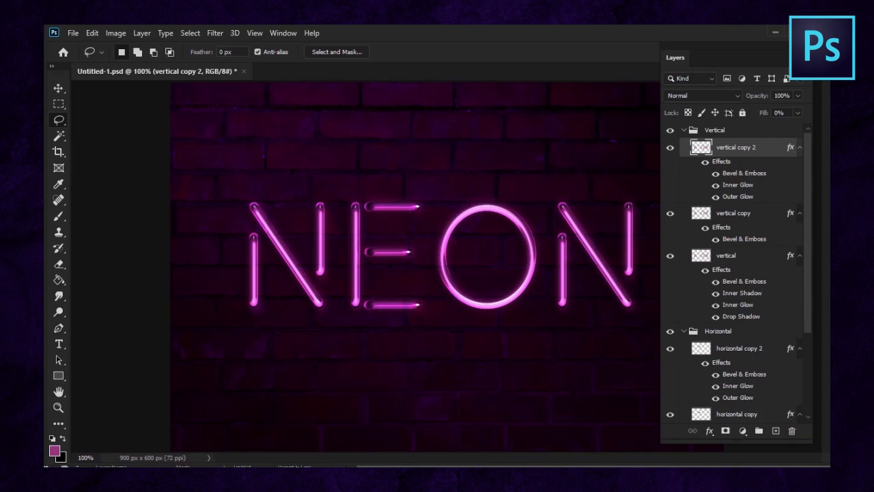
Add a new layer above Background and set its blend mode to Linear Light
scroll(758, 355, "down", 5)
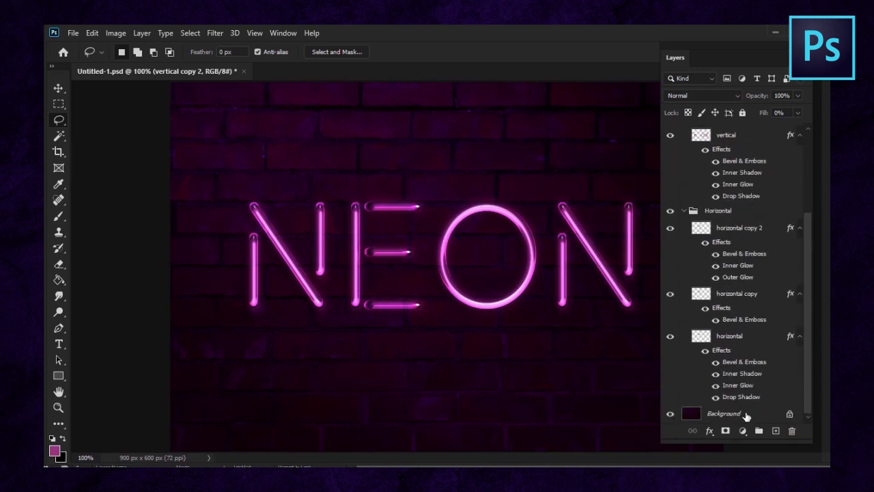
left_click(747, 415)
left_click(776, 430)
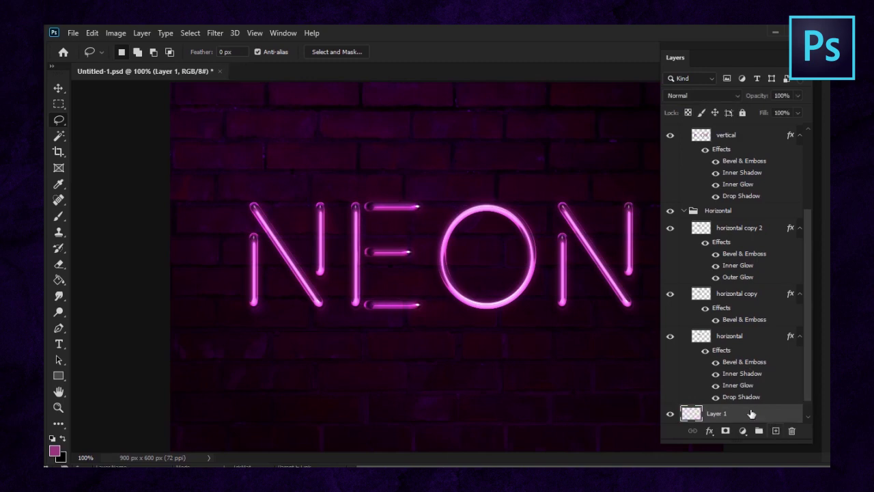
left_click(709, 97)
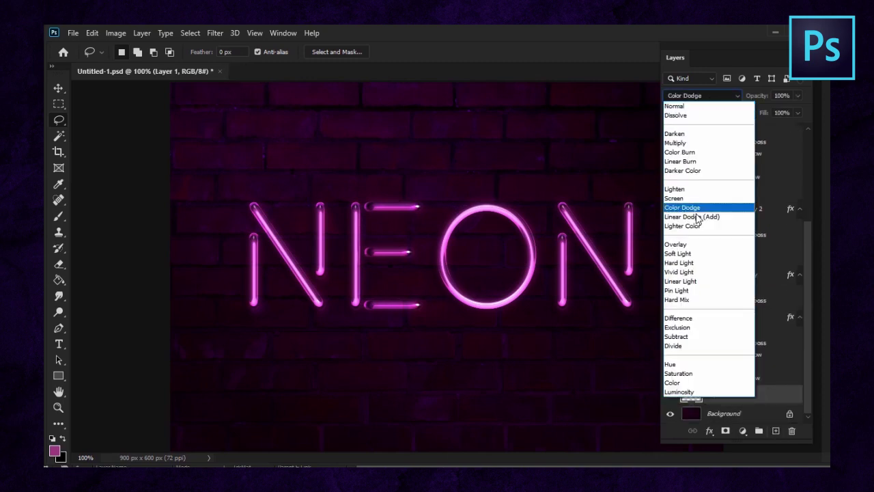
left_click(691, 283)
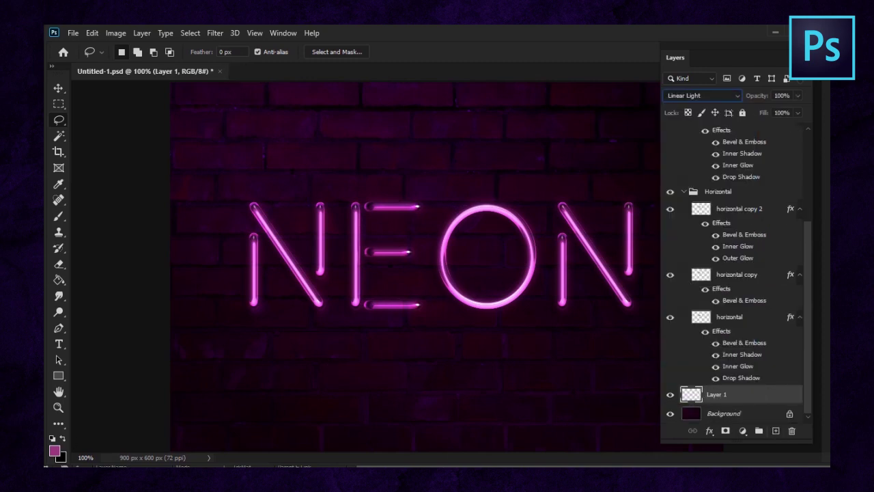
Set the foreground colour to #98338b and brush a soft purple glow over the N
left_click(56, 452)
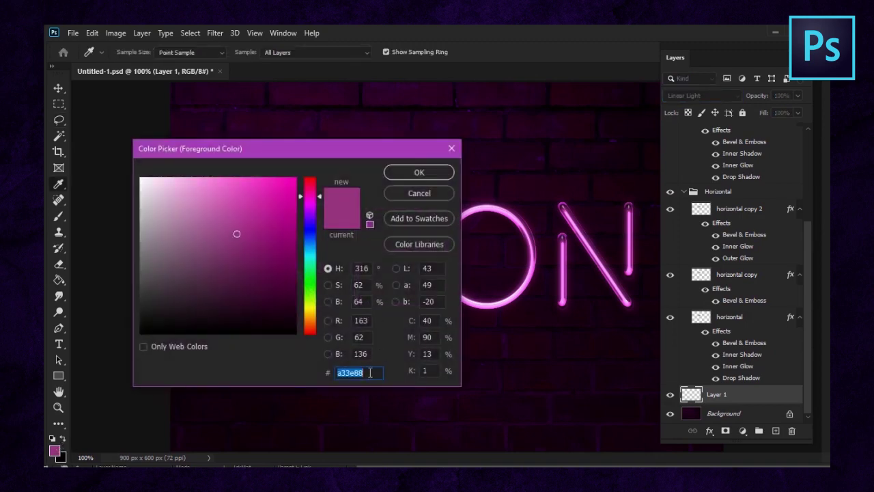
type("9")
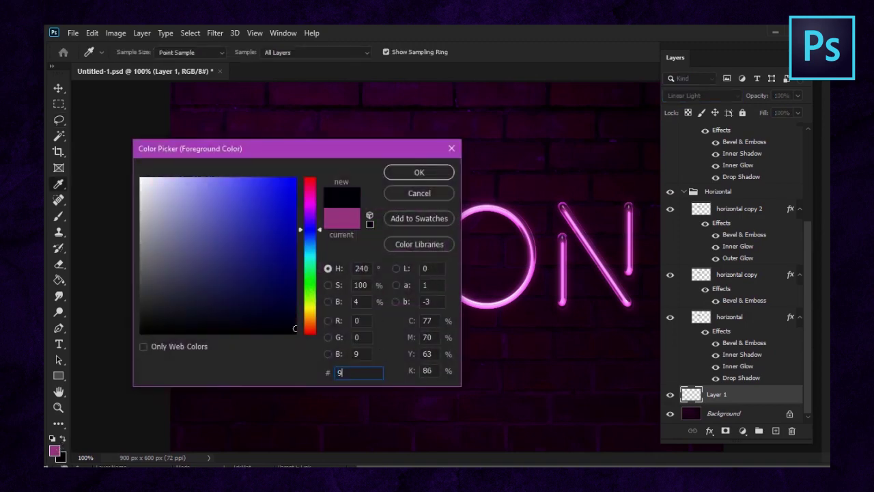
type("8338b")
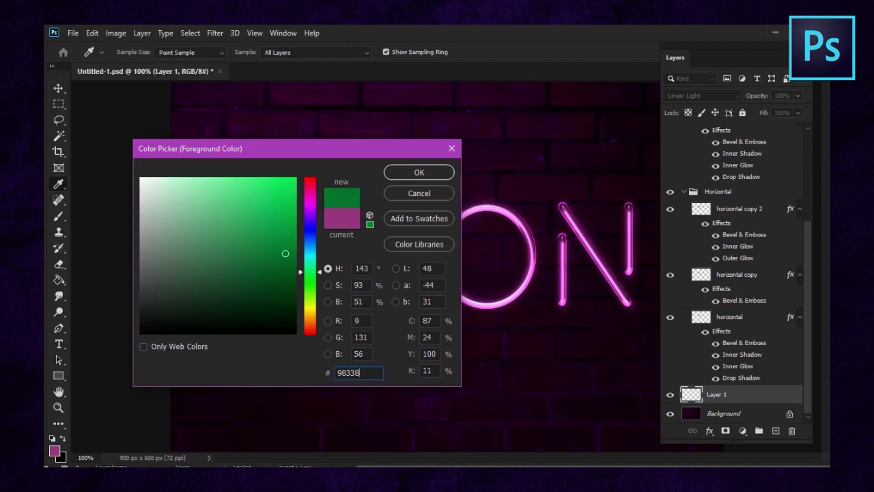
left_click(420, 174)
key("b")
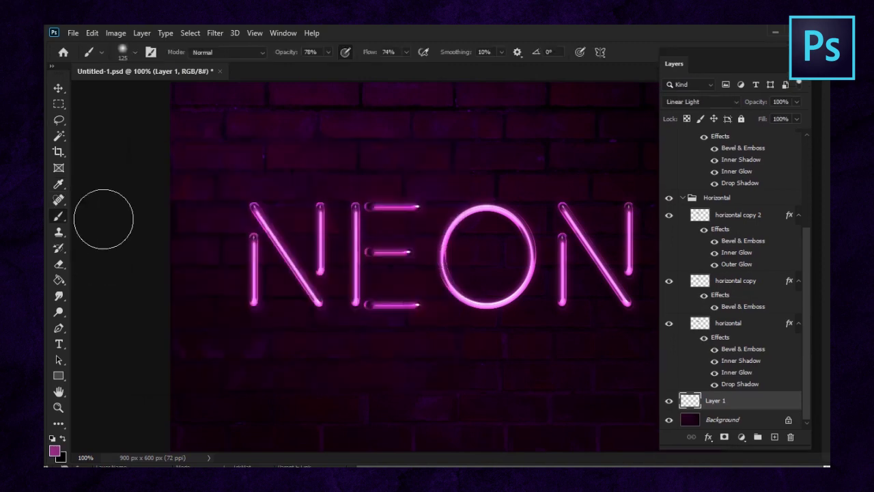
mouse_move(258, 214)
left_mouse_down()
mouse_move(257, 301)
mouse_move(258, 219)
mouse_move(312, 284)
mouse_move(314, 211)
mouse_move(368, 213)
mouse_move(365, 272)
mouse_move(402, 287)
mouse_move(375, 277)
mouse_move(383, 215)
mouse_move(435, 225)
mouse_move(493, 210)
mouse_move(461, 235)
mouse_move(459, 293)
mouse_move(533, 274)
mouse_move(479, 229)
mouse_move(549, 228)
mouse_move(567, 217)
mouse_move(564, 285)
mouse_move(568, 228)
mouse_move(630, 284)
mouse_move(633, 216)
mouse_move(624, 287)
left_mouse_up()
mouse_move(274, 253)
left_mouse_down()
mouse_move(250, 220)
mouse_move(238, 275)
mouse_move(250, 296)
left_mouse_up()
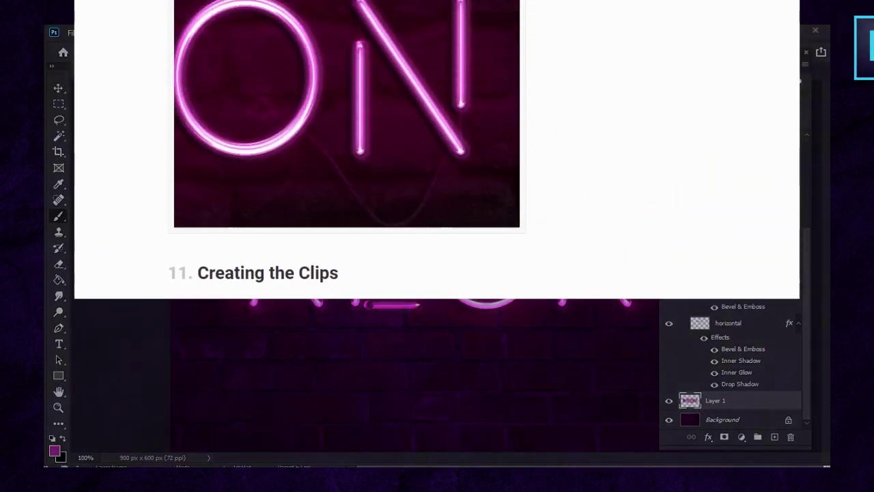
Scroll the Tuts+ tutorial down to the 'Congratulations! You're Done.' section
scroll(662, 202, "down", 8)
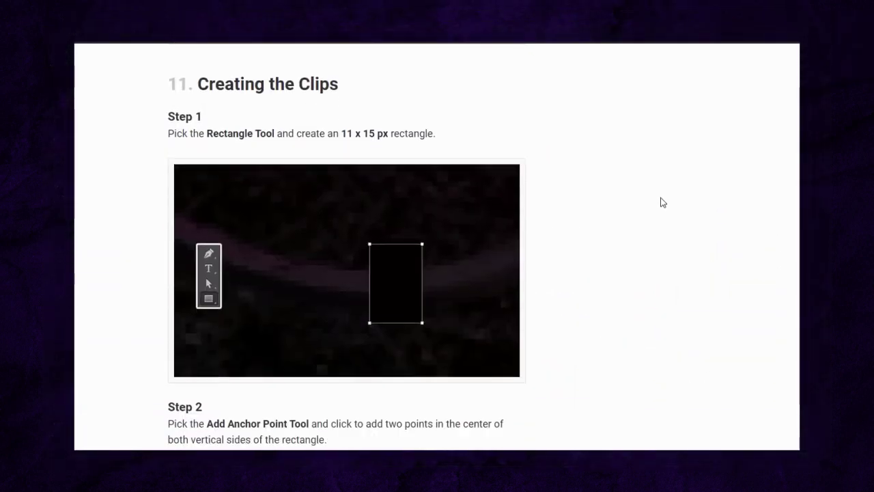
scroll(661, 202, "down", 9)
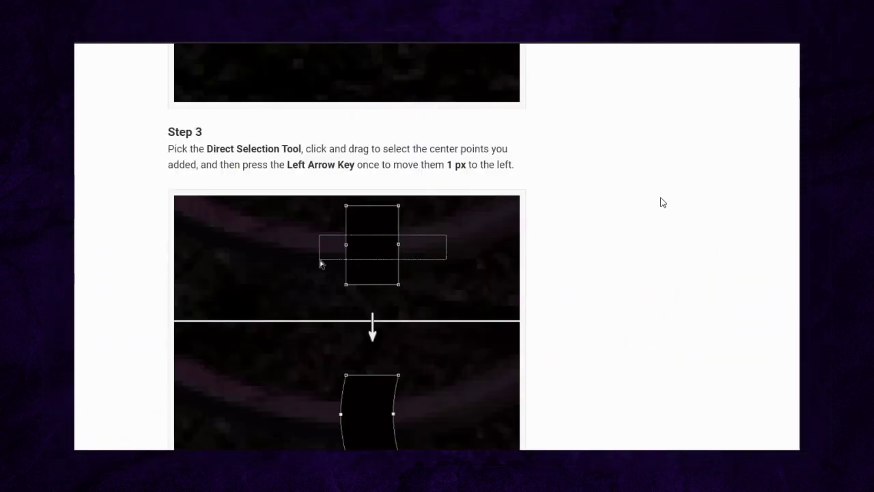
scroll(662, 203, "down", 10)
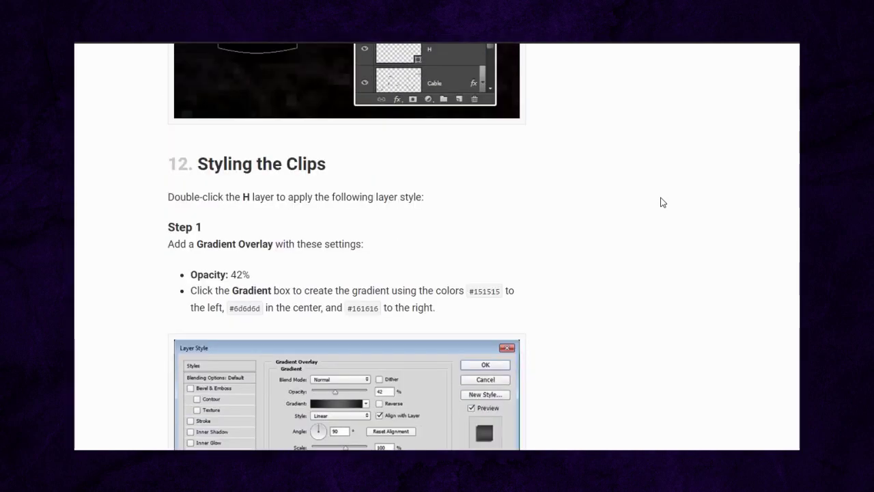
scroll(662, 203, "down", 10)
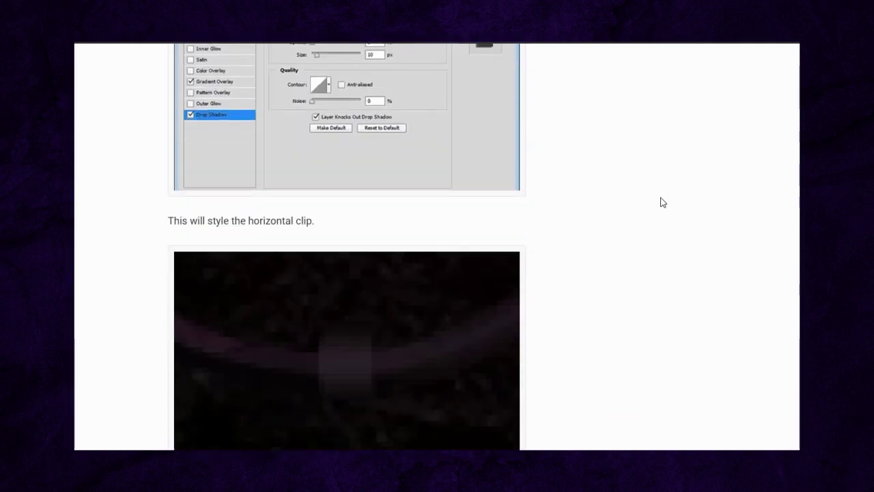
scroll(662, 203, "down", 8)
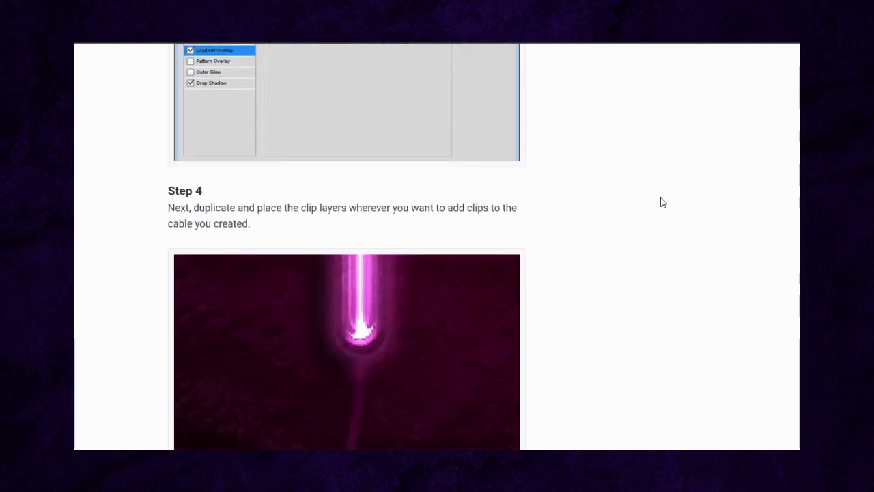
scroll(661, 202, "down", 10)
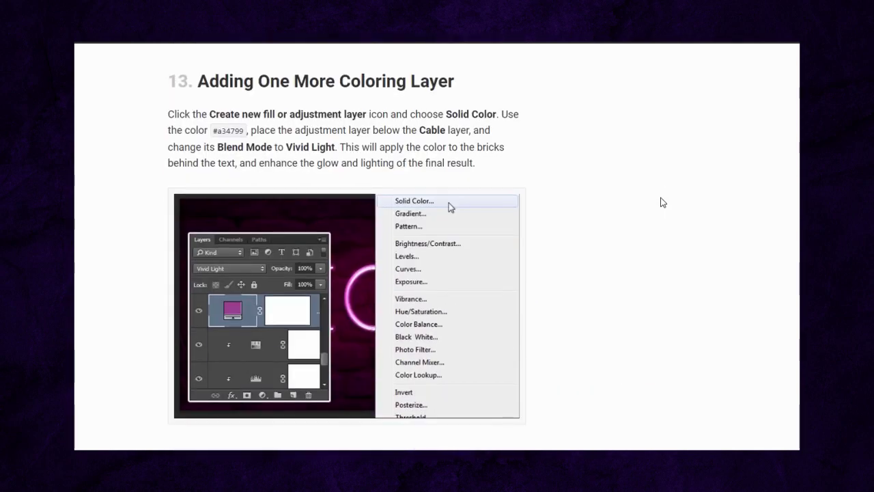
scroll(662, 202, "down", 1)
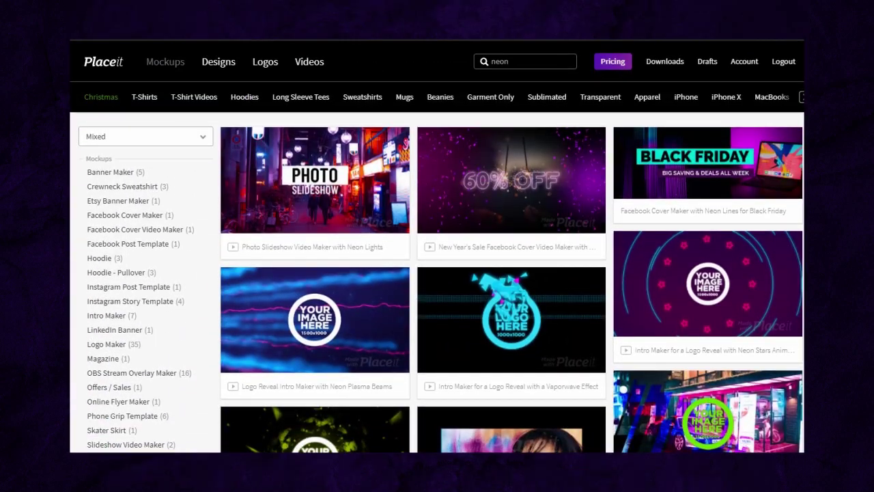
Scroll the Placeit neon results to the Elegant Bar Logo Maker with Neon Lights Art template
scroll(760, 244, "down", 2)
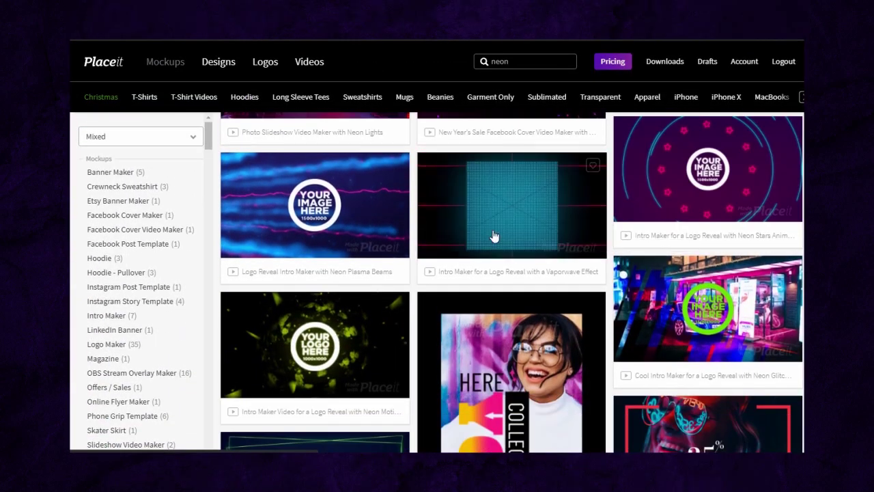
scroll(349, 218, "down", 3)
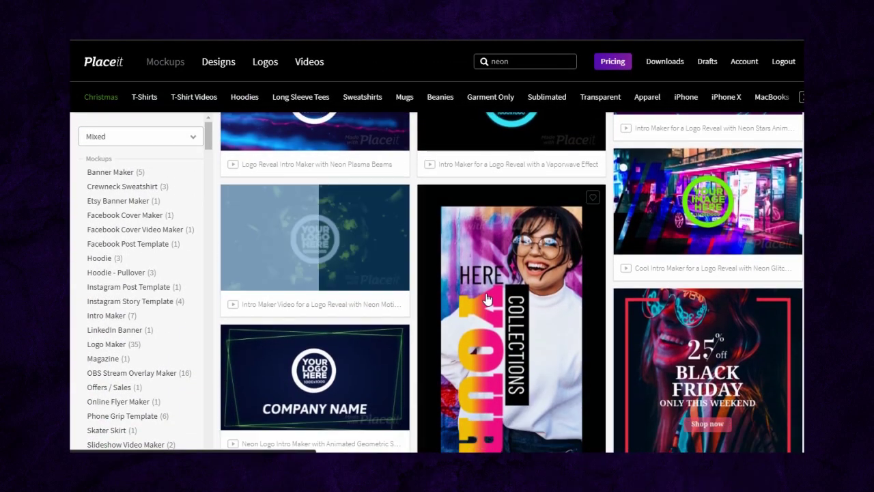
scroll(655, 302, "down", 5)
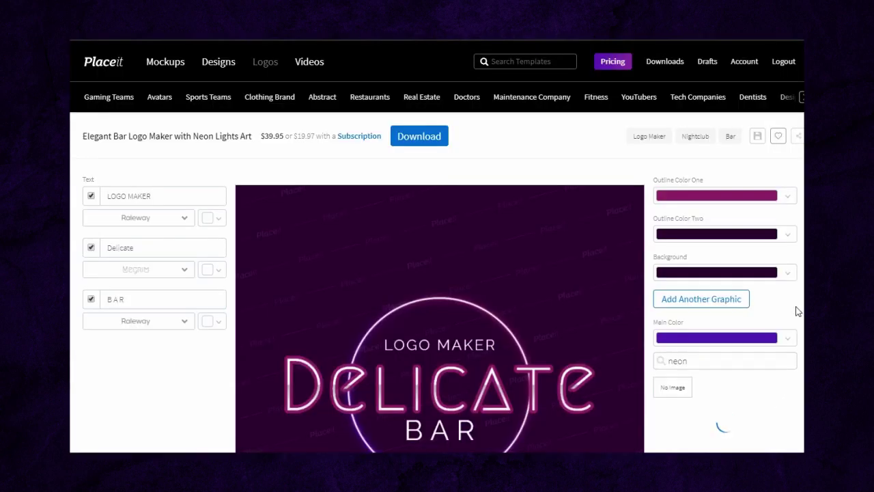
scroll(796, 321, "down", 3)
Make the logo's Outline Color Two the purple-blue swatch
scroll(785, 309, "up", 1)
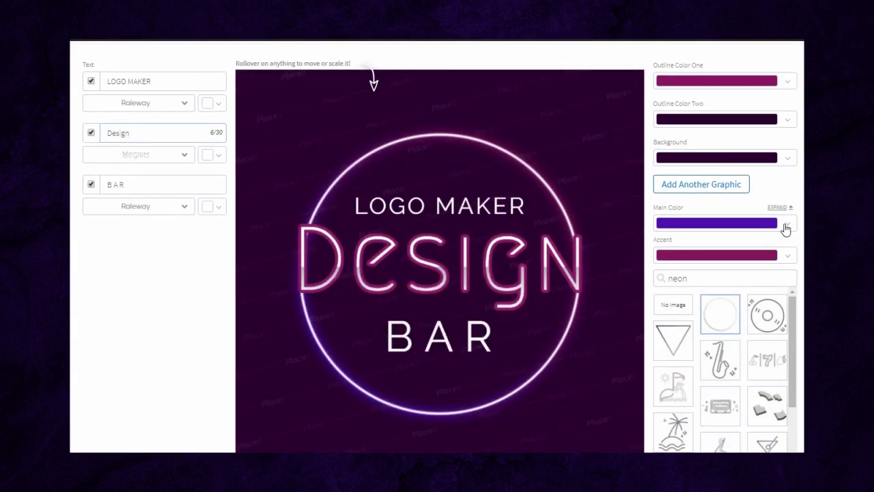
scroll(785, 204, "up", 2)
left_click(786, 180)
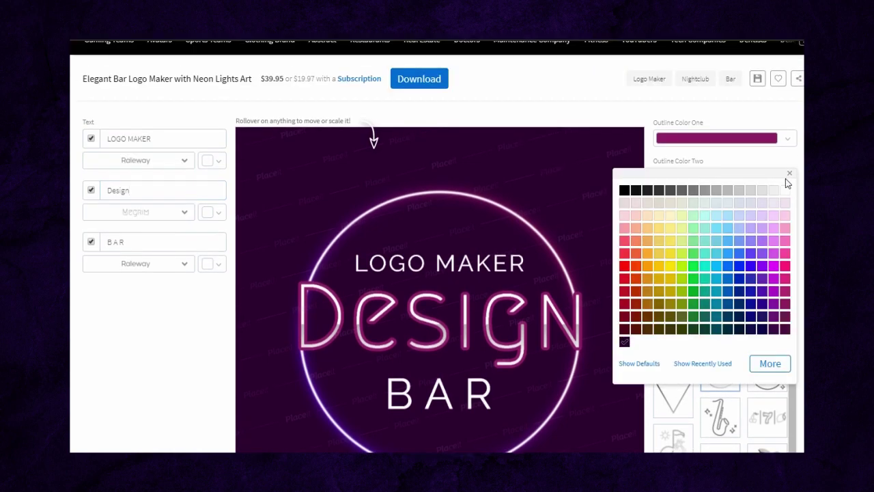
left_click(751, 241)
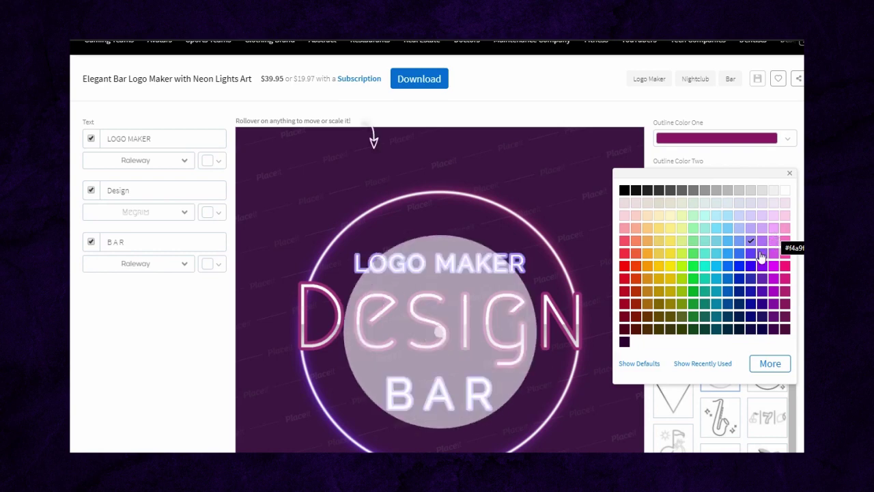
scroll(765, 205, "down", 2)
left_click(793, 118)
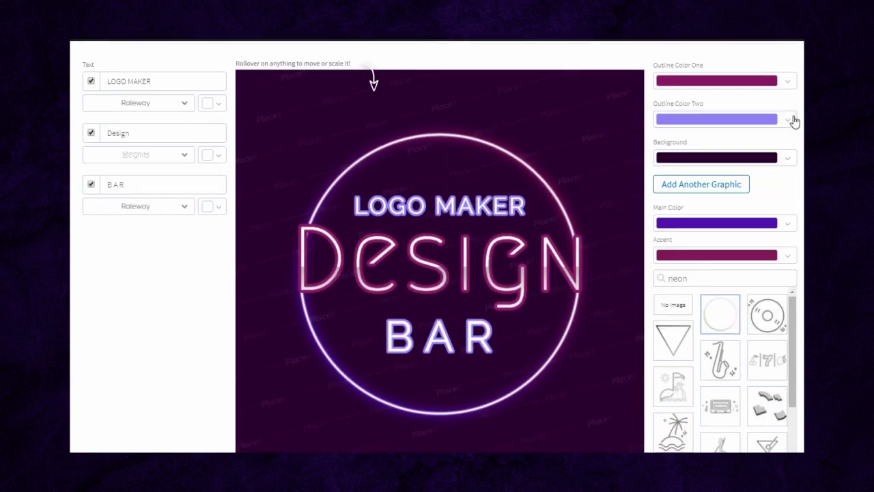
Replace the logo's neon circle with the neon triangle graphic
scroll(779, 274, "down", 2)
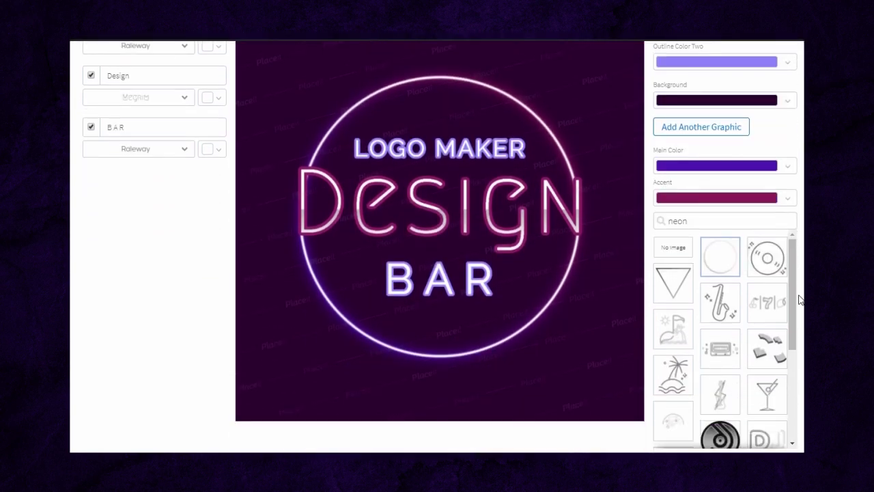
left_click(676, 279)
scroll(703, 308, "up", 2)
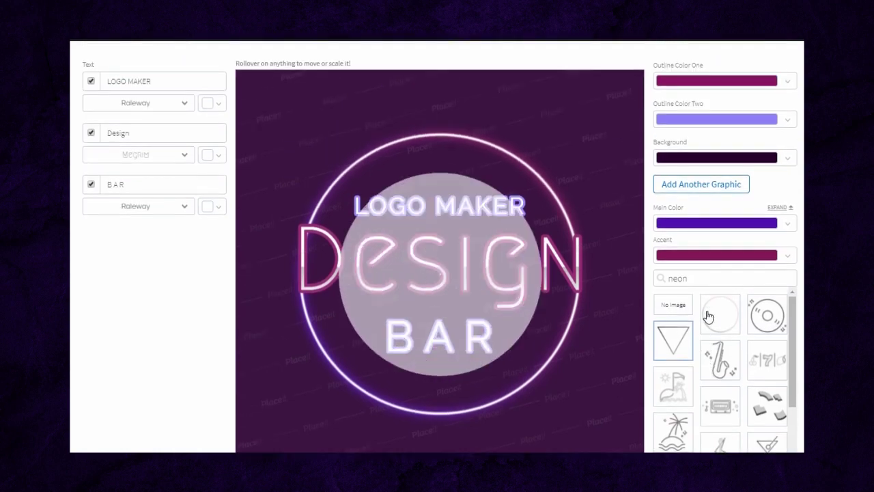
scroll(707, 316, "up", 2)
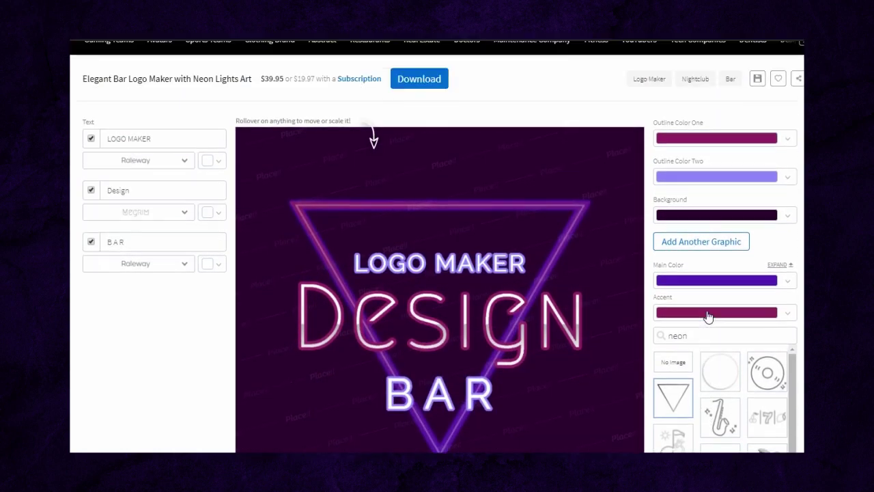